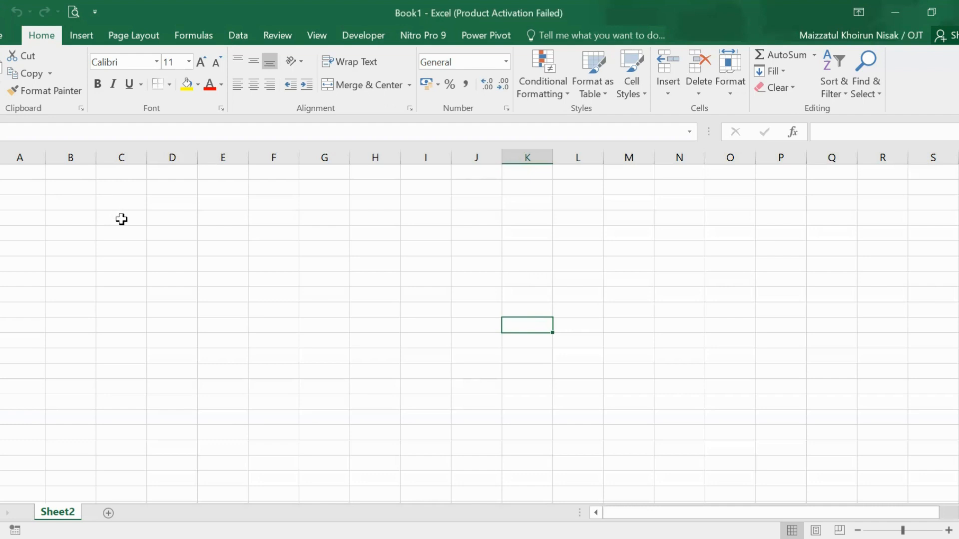
Step: Enter the table headers NO, NAMA BARANG, JUMLAH and HARGA SATUAN across one row in columns C to F
click(123, 238)
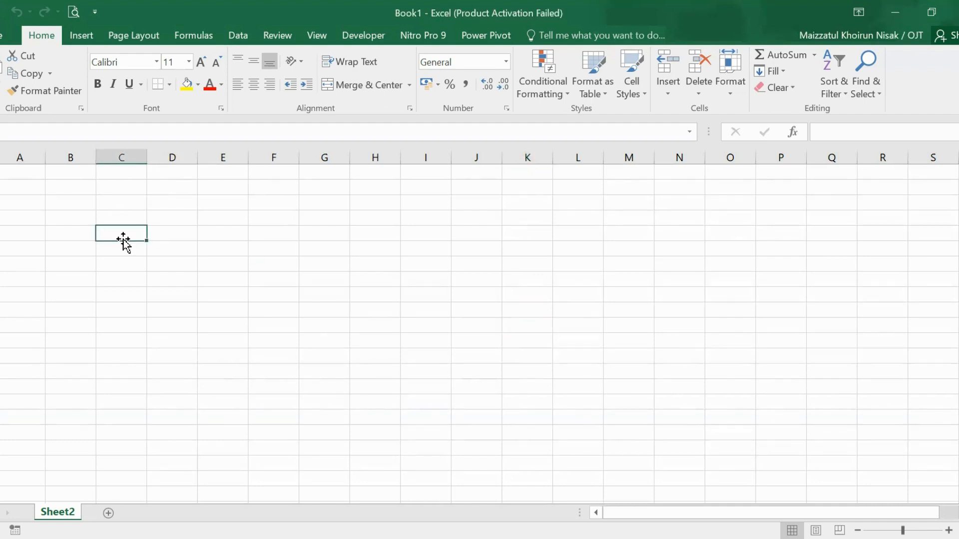
text(NO)
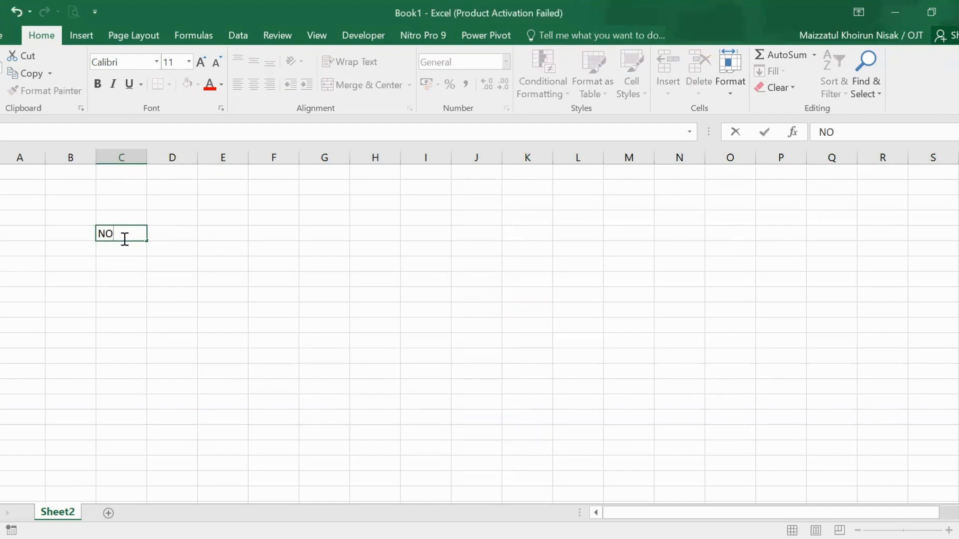
key(Tab)
text(NAMA BARANG)
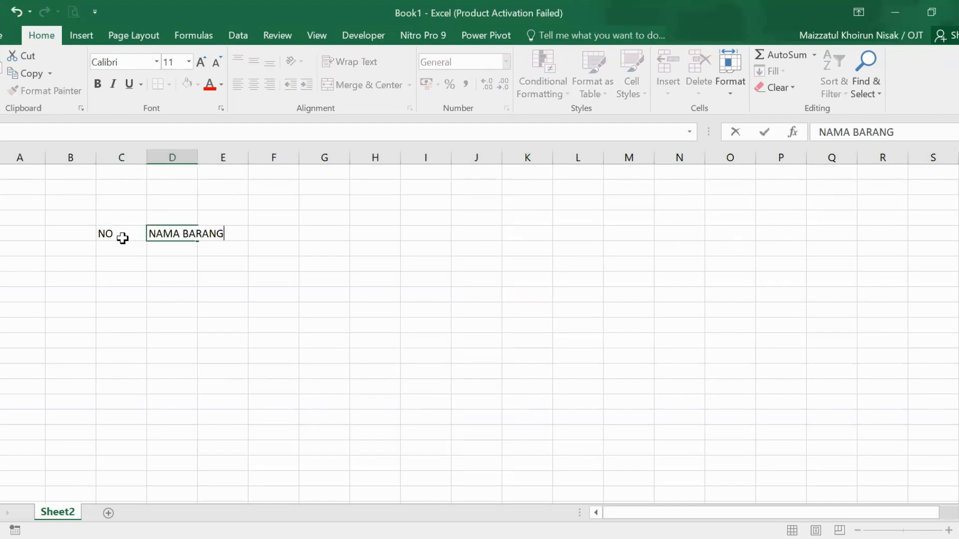
key(ctrl+Return)
key(Tab)
text(JUMLAH)
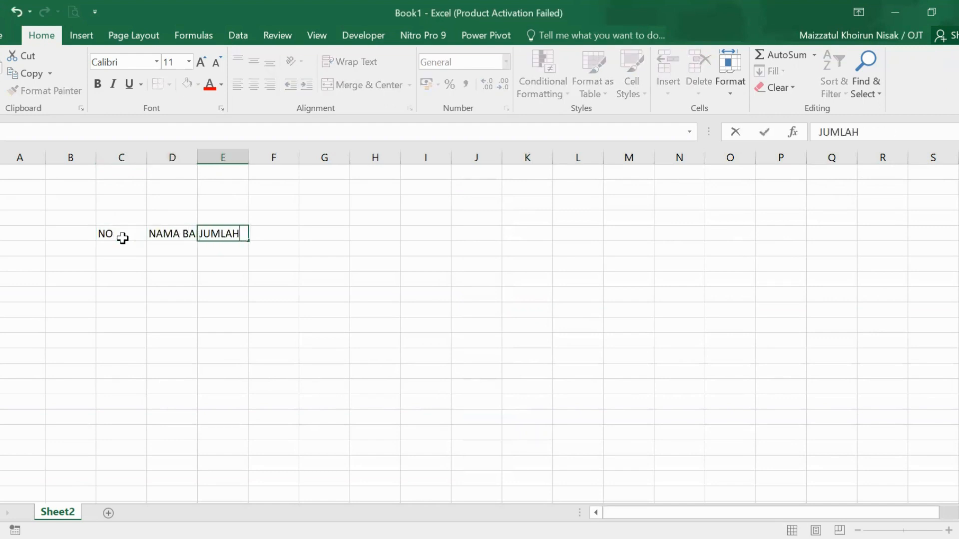
key(Tab)
text(HARGA SATUAN)
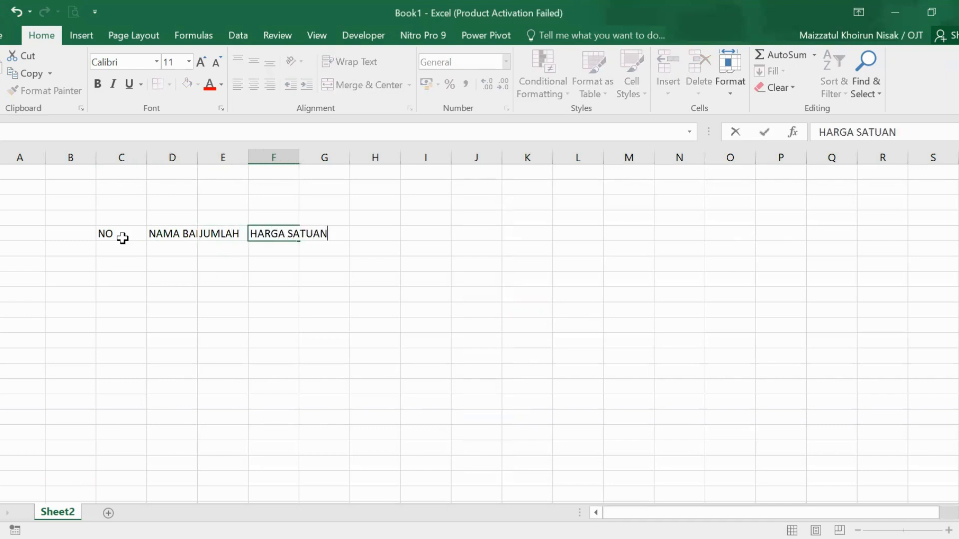
key(Return)
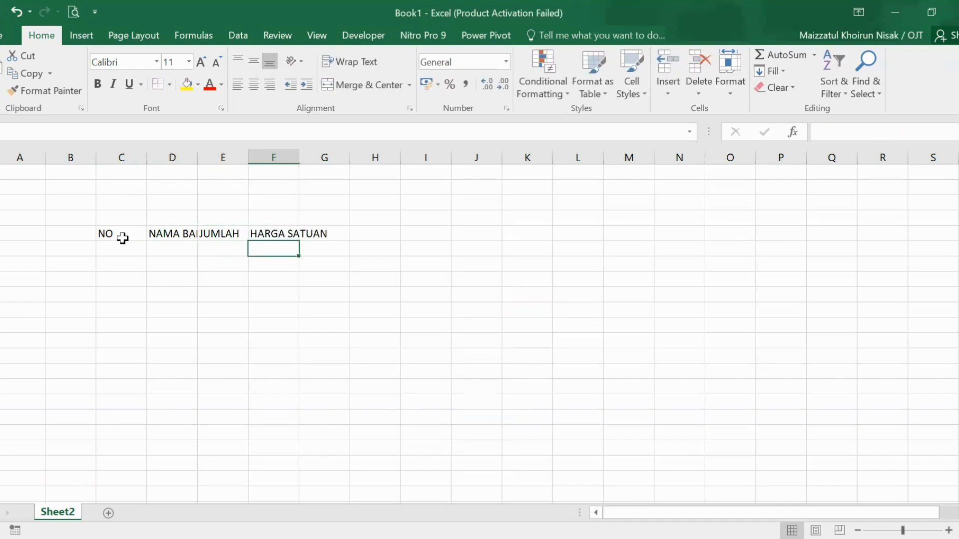
Step: Number the three rows below the NO header 1, 2 and 3
click(123, 244)
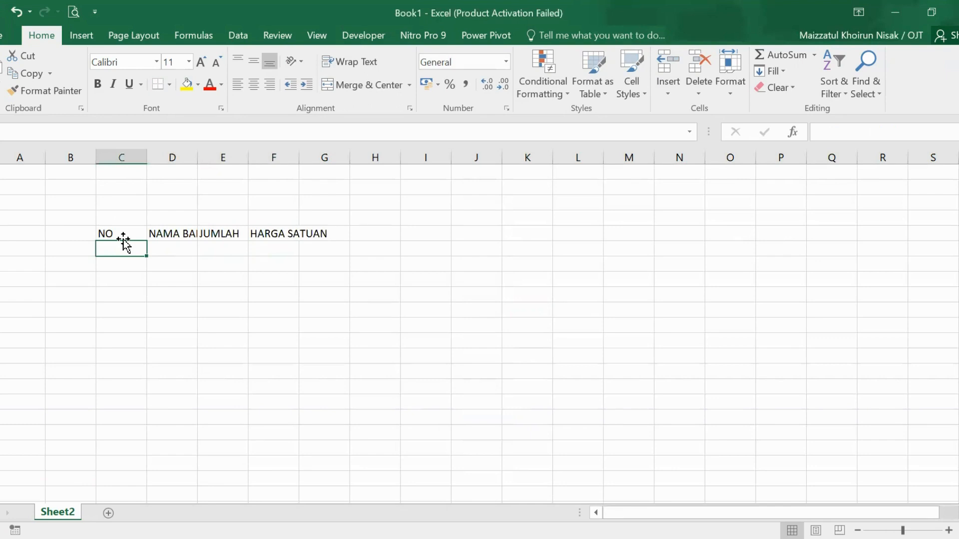
text(1)
key(Return)
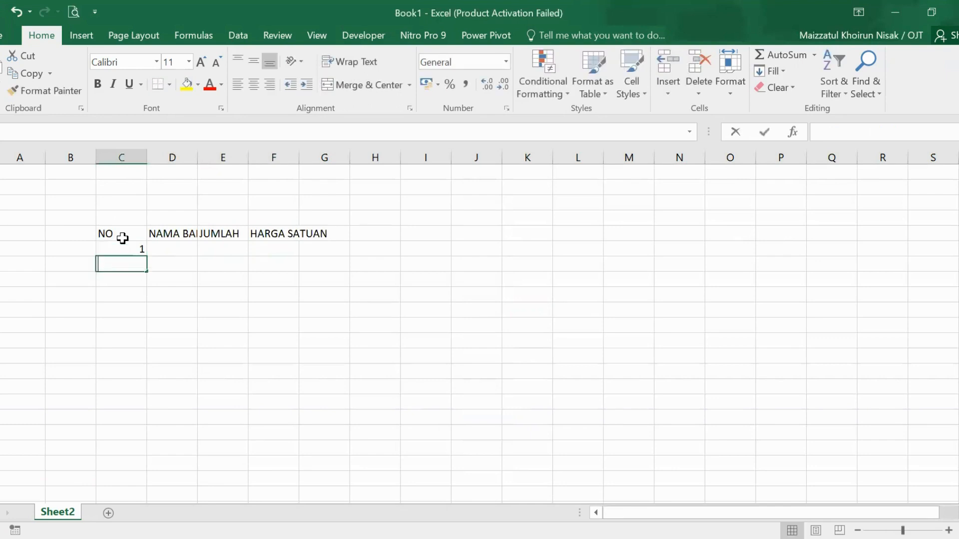
text(2)
key(Return)
text(3)
key(Tab)
Step: Fill the NAMA BARANG column with BUKU, PENGHAPUS and PENGGARIS for items 1 to 3
key(Up)
key(Up)
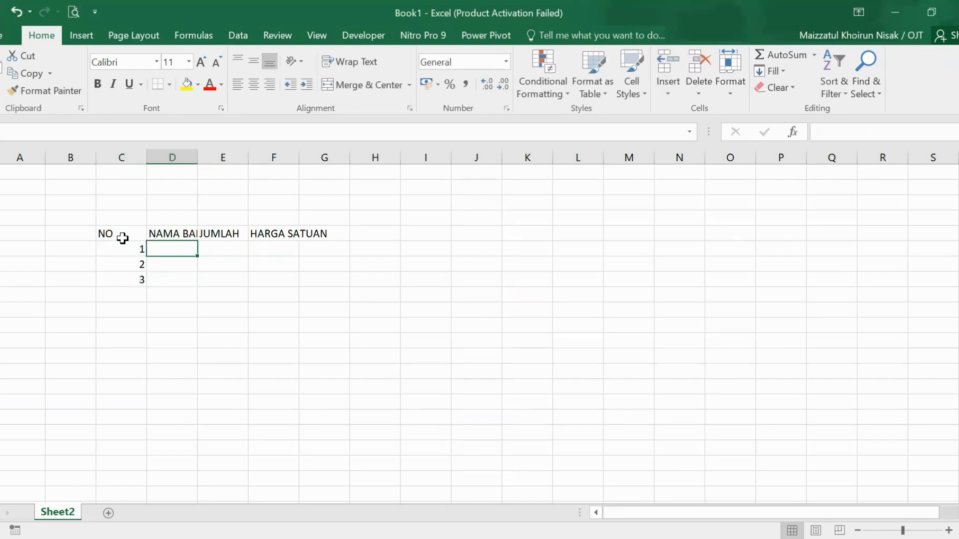
text(BUKU)
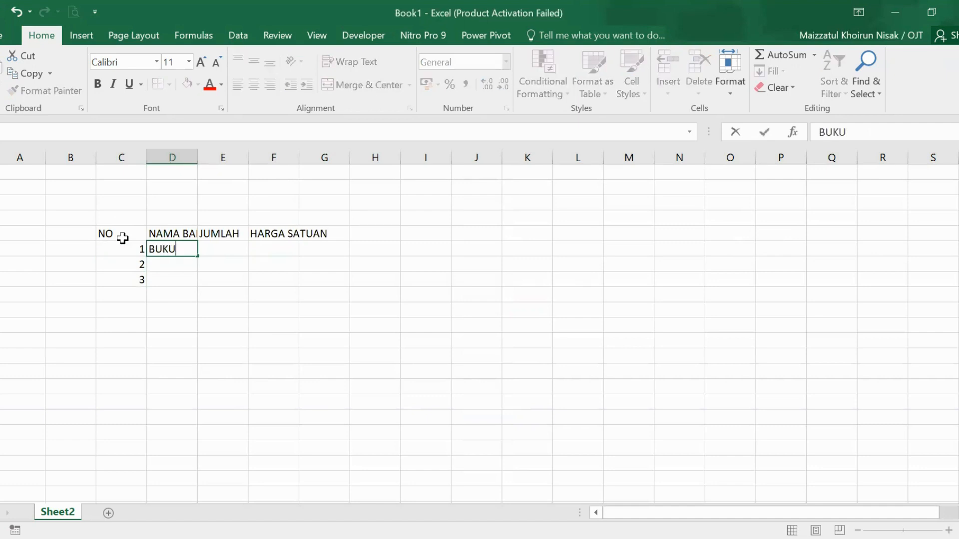
key(Return)
text(PENGHAPUS)
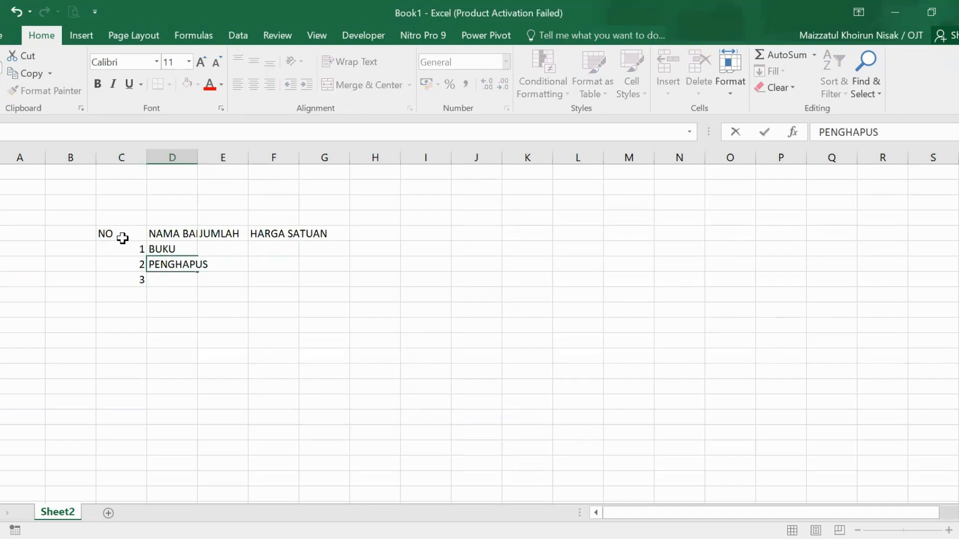
key(Return)
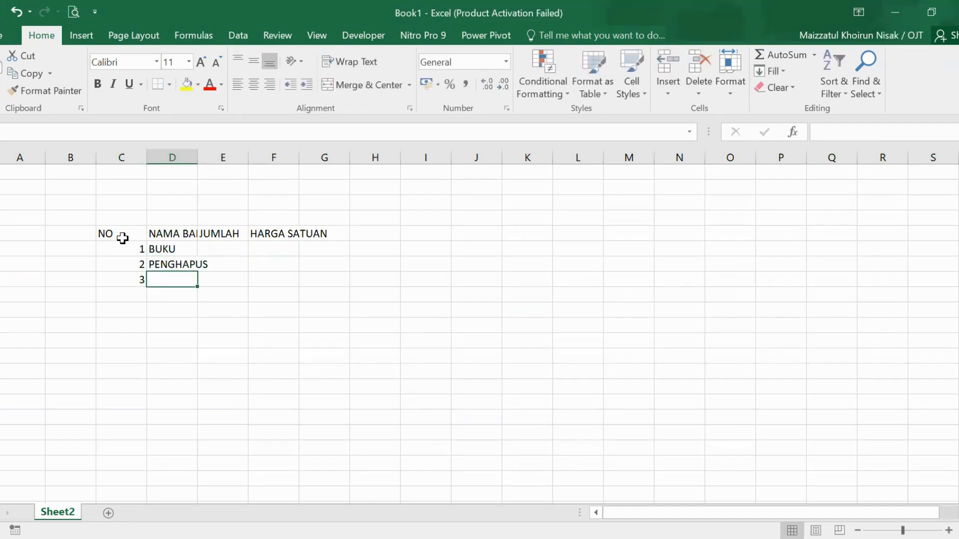
text(PENGGARIS)
key(Right)
Step: Enter 100 in the JUMLAH column for each of the three items
key(Up)
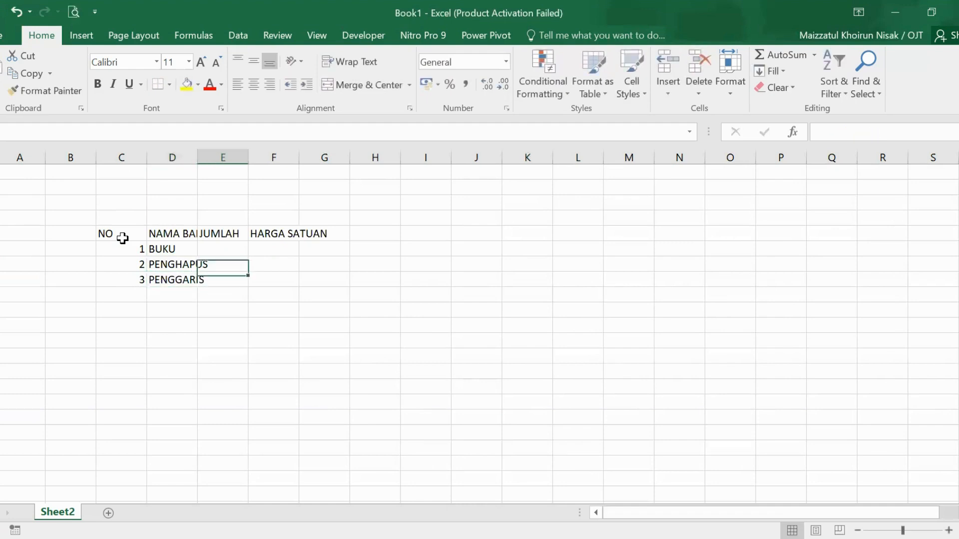
key(Up)
text(100)
key(Return)
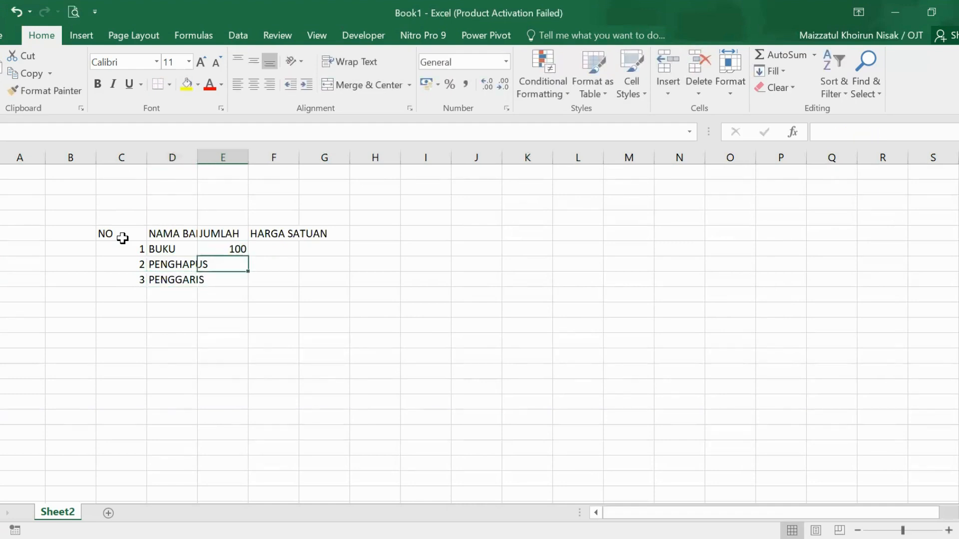
text(100)
key(Return)
text(100)
key(Right)
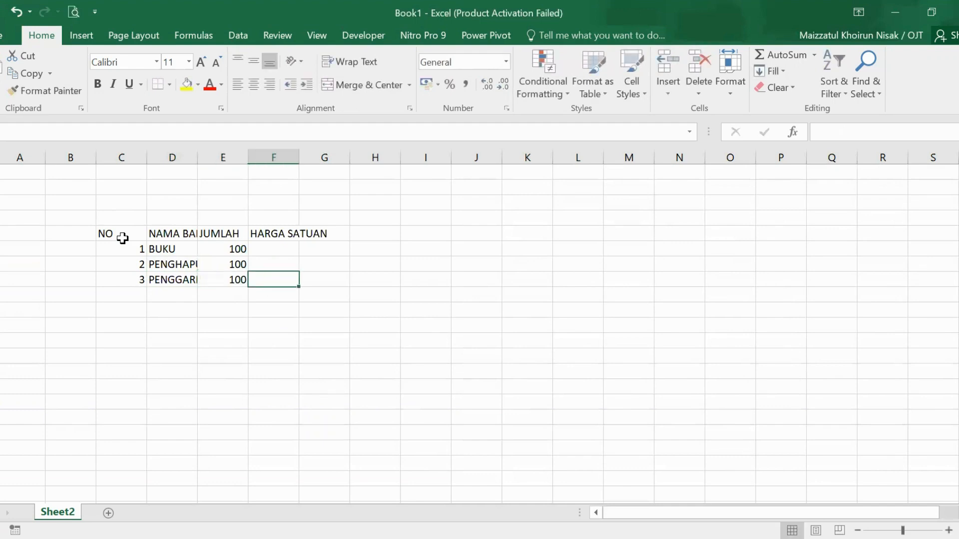
Step: Enter 200 in the HARGA SATUAN column for each of the three items
key(Up)
key(Up)
text(200)
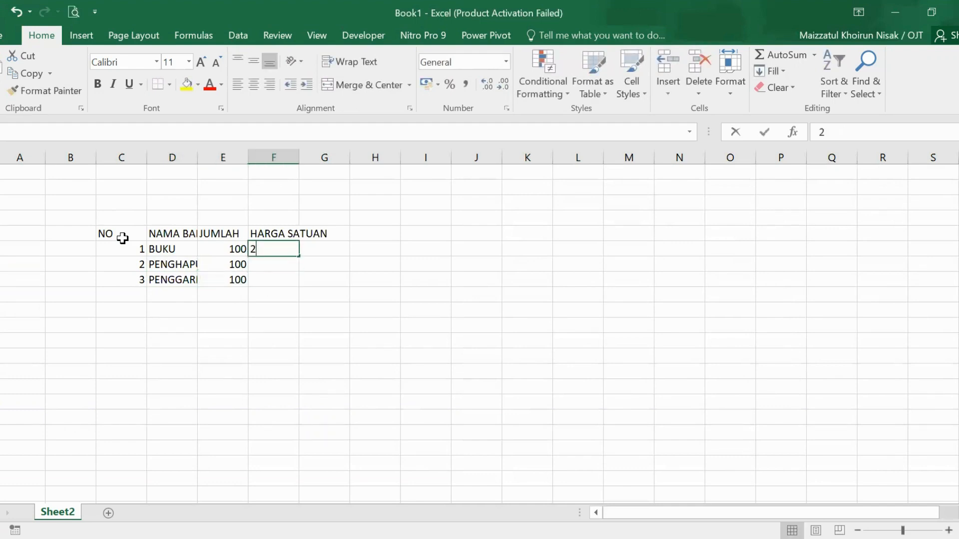
key(Return)
text(200)
key(Return)
text(200)
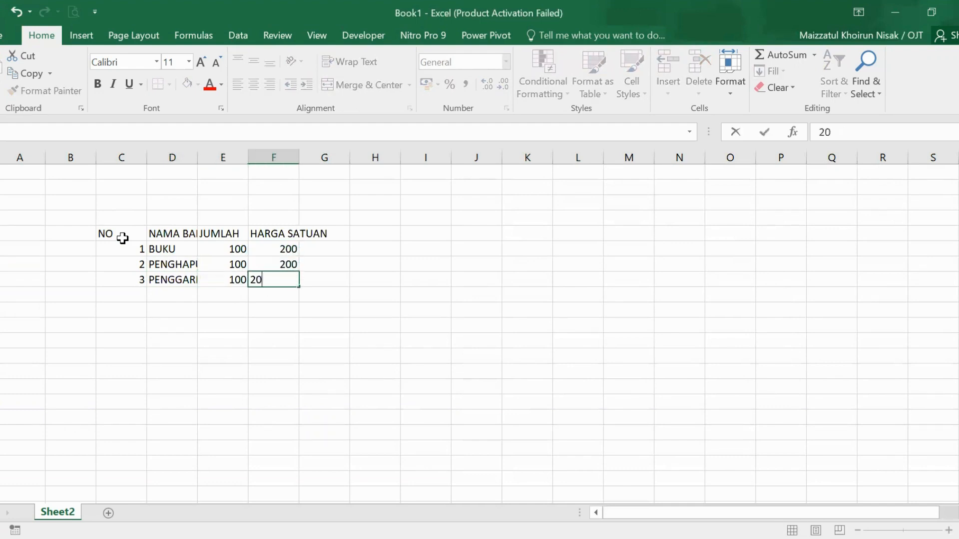
click(338, 300)
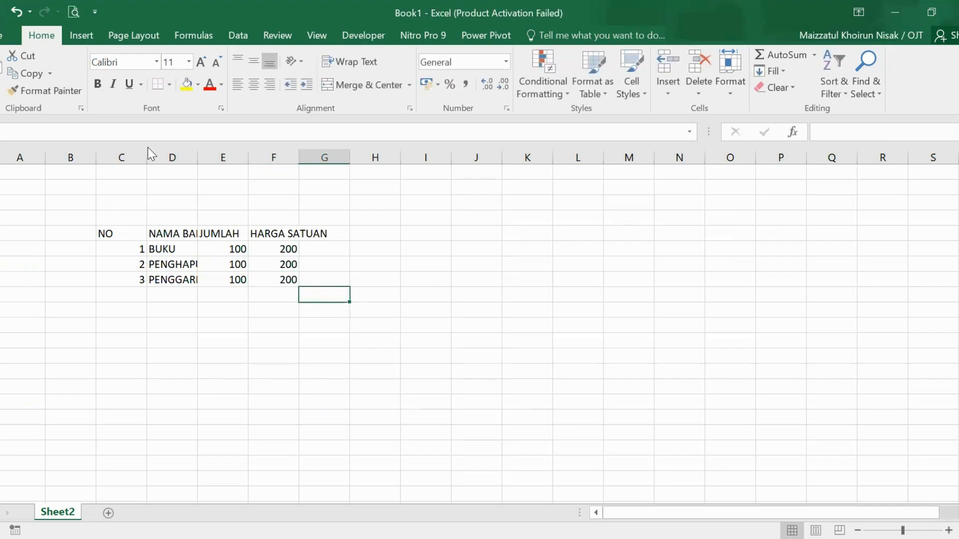
Step: Narrow column C to about half its width so it closely fits the NO header and numbers
drag(146, 156, 121, 156)
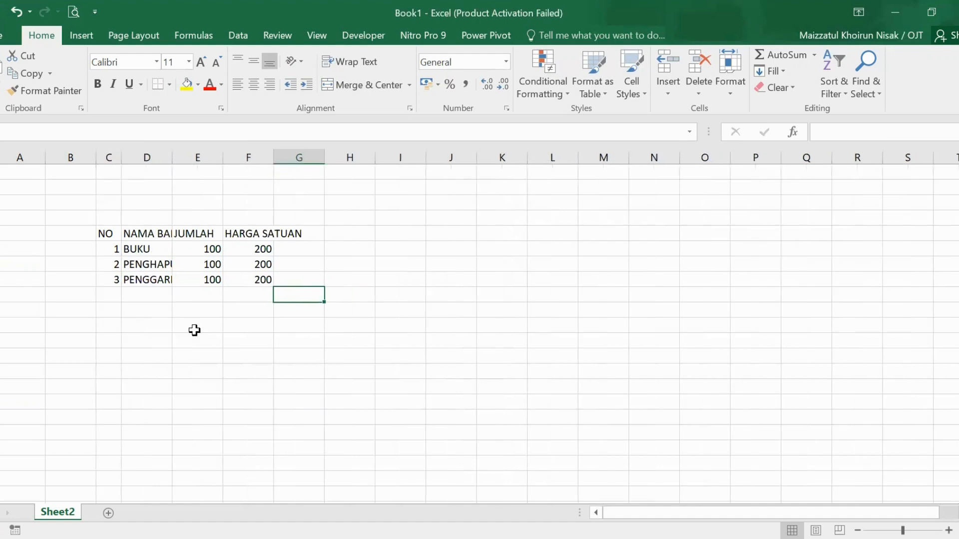
click(158, 233)
click(195, 233)
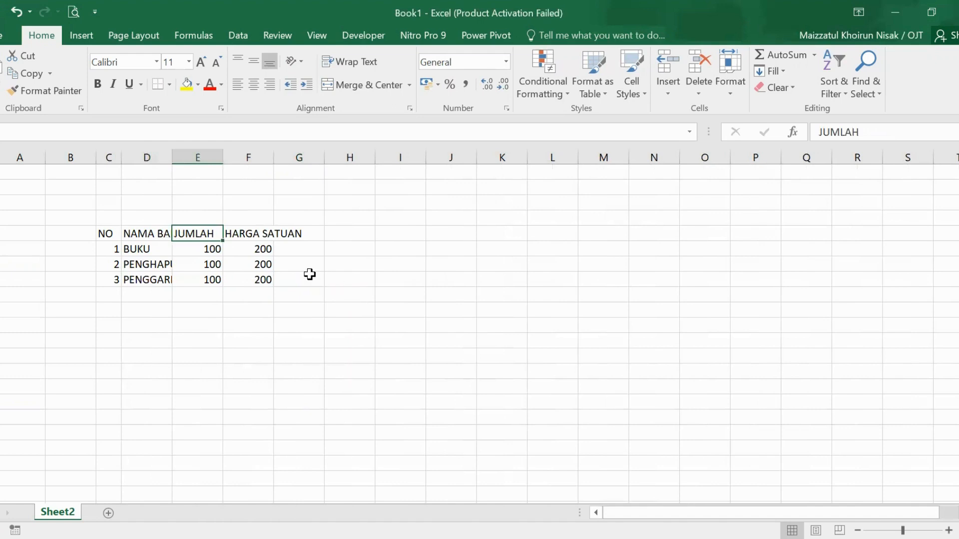
click(326, 278)
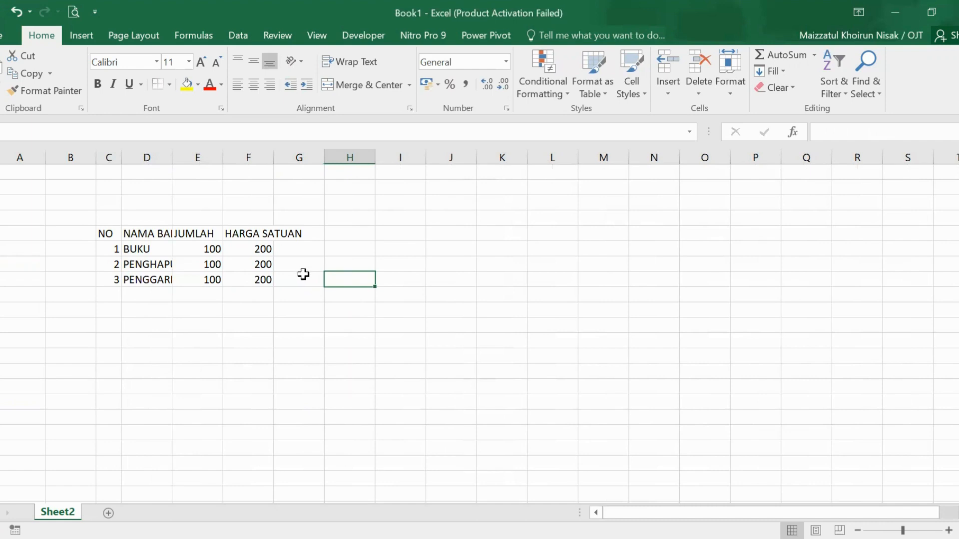
Step: Auto-fit the widths of the NAMA BARANG and HARGA SATUAN columns to their contents
click(158, 234)
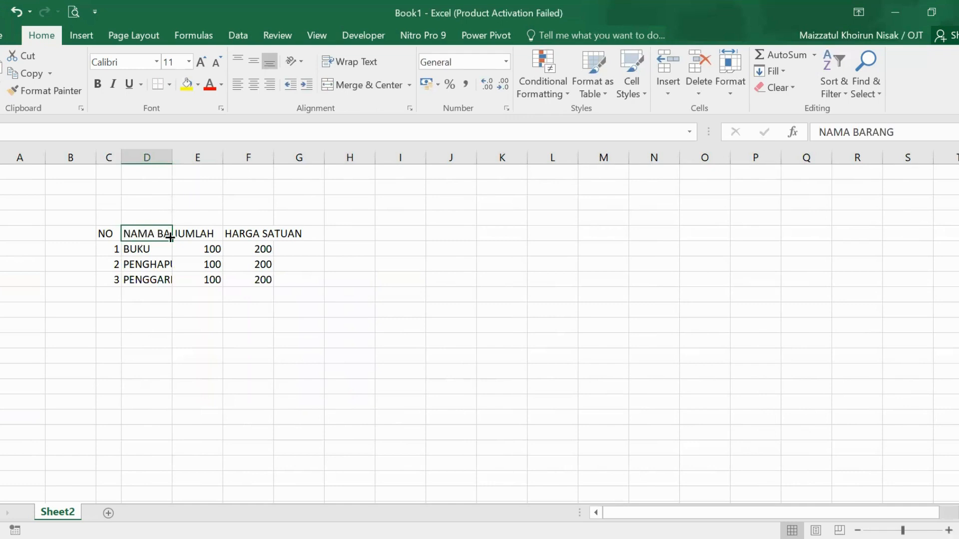
double_click(172, 155)
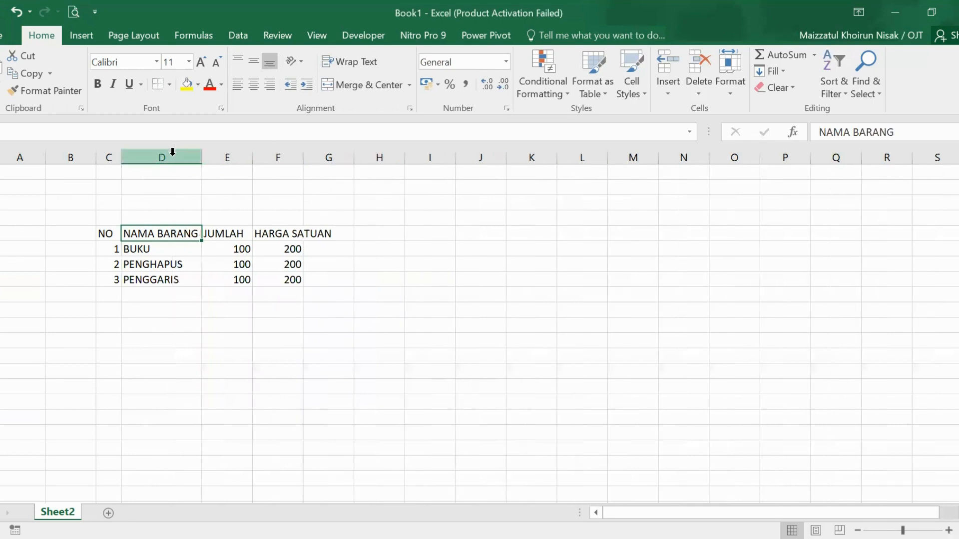
double_click(301, 157)
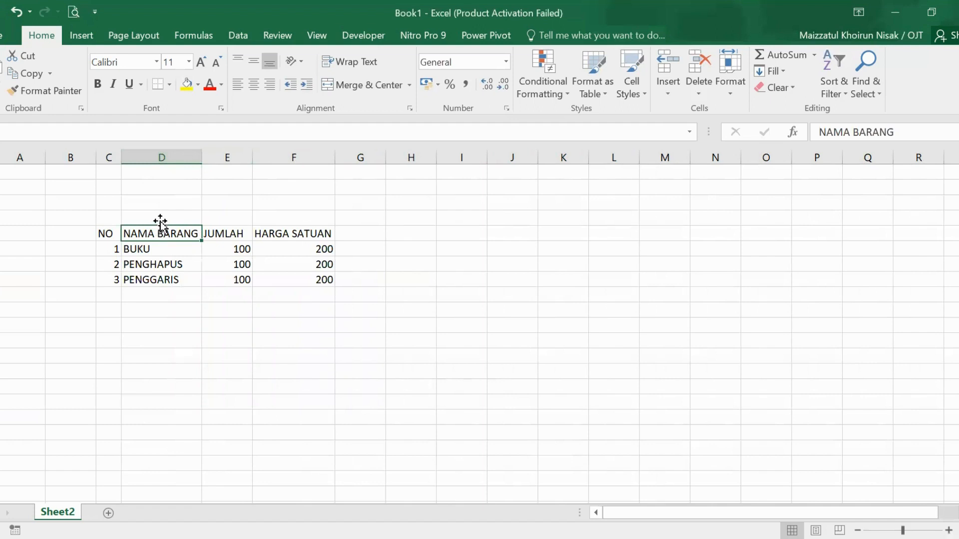
Step: Set the column width of columns D to F to 15
click(175, 157)
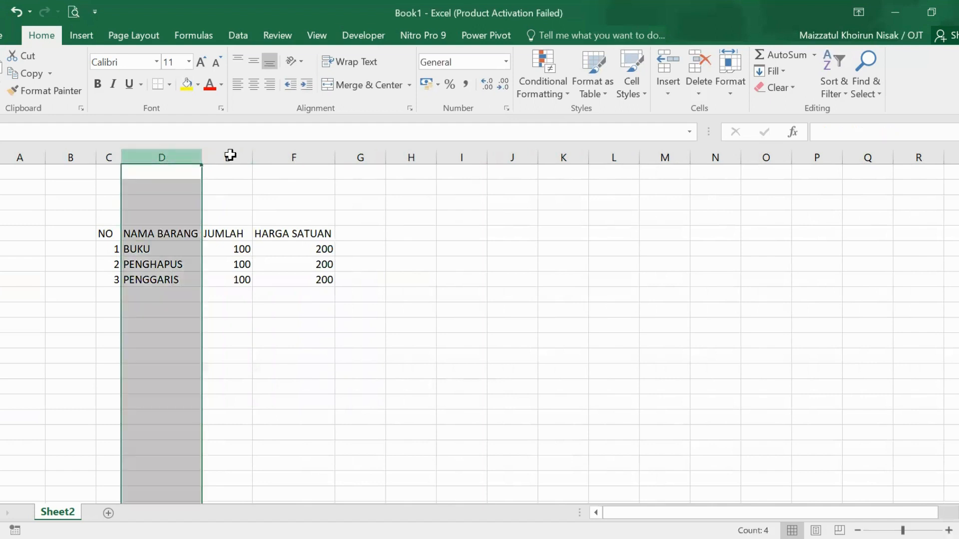
shift+click(287, 158)
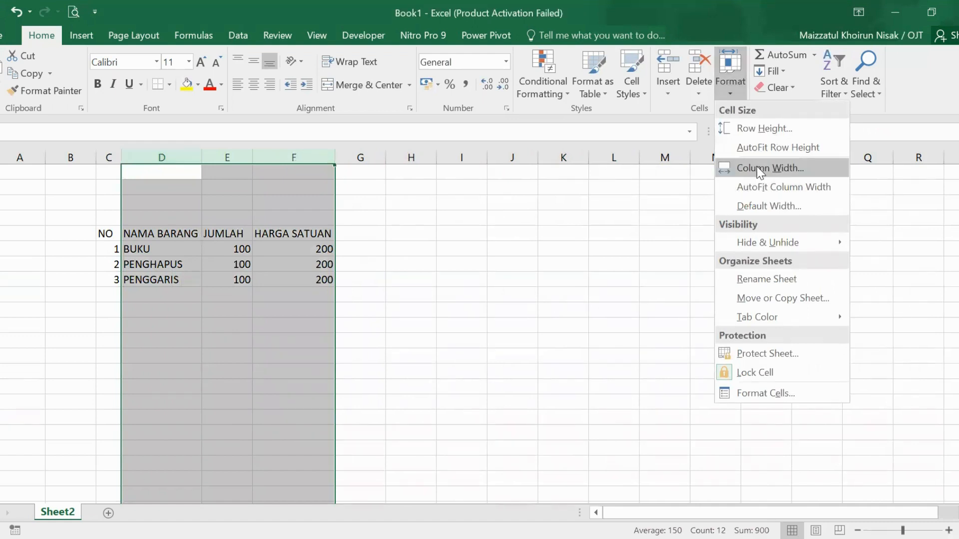
click(757, 169)
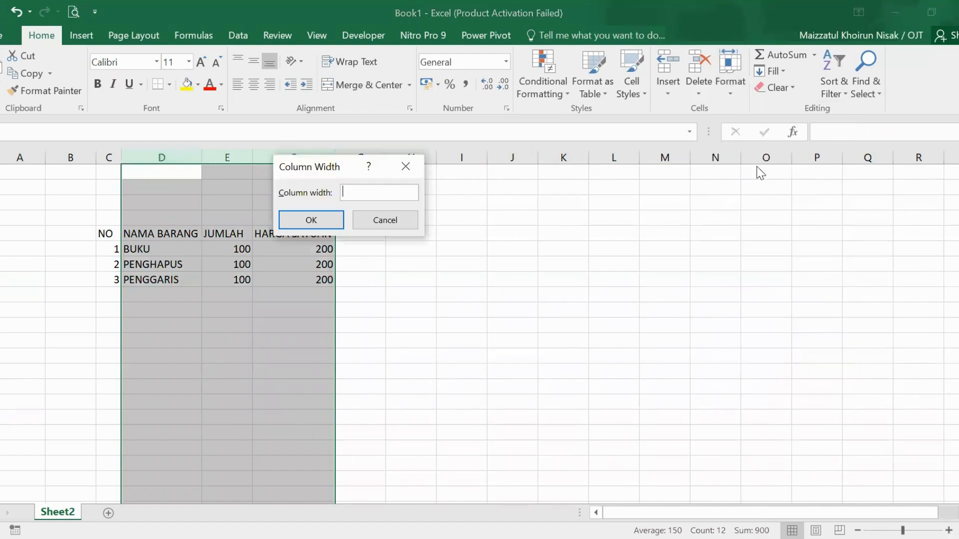
text(15)
click(325, 218)
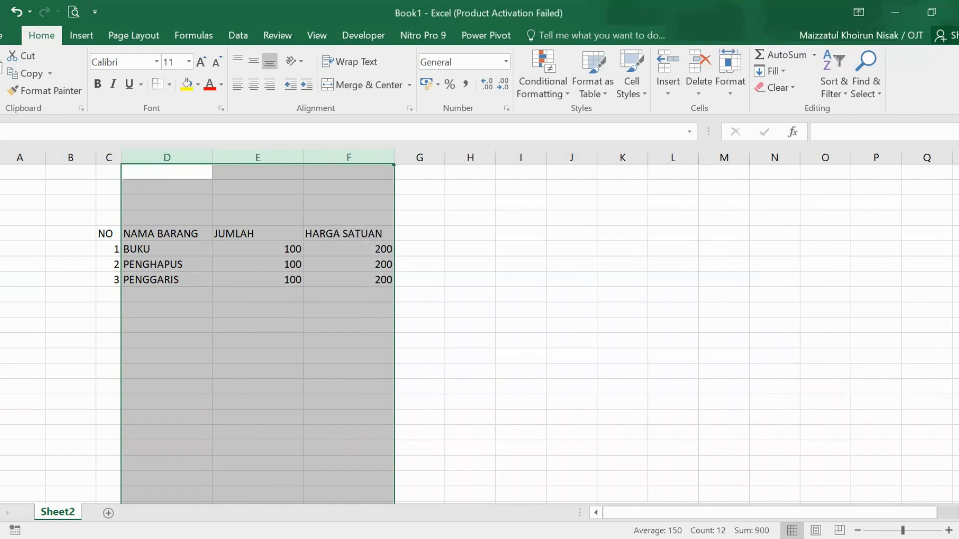
Step: Set the row height of the header row and the three item rows to 20
click(0, 249)
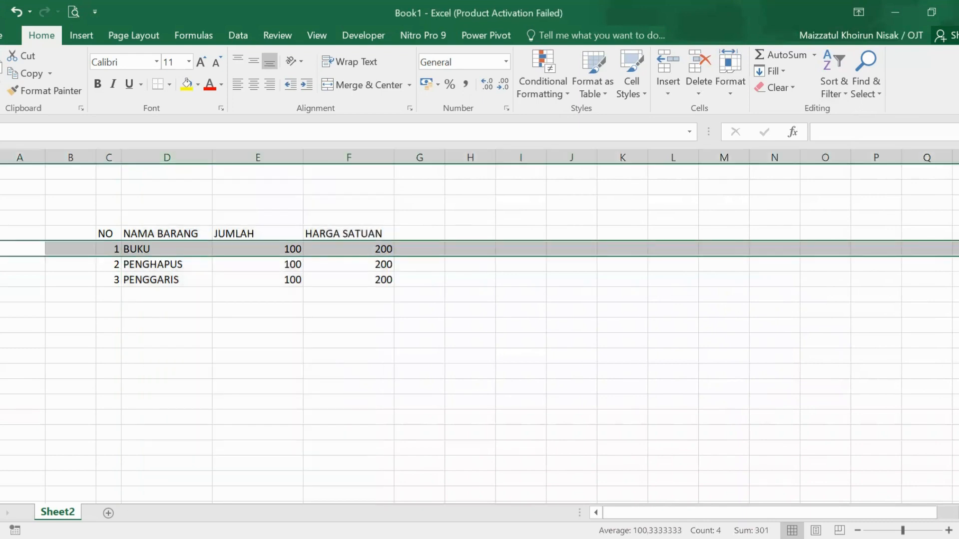
click(0, 234)
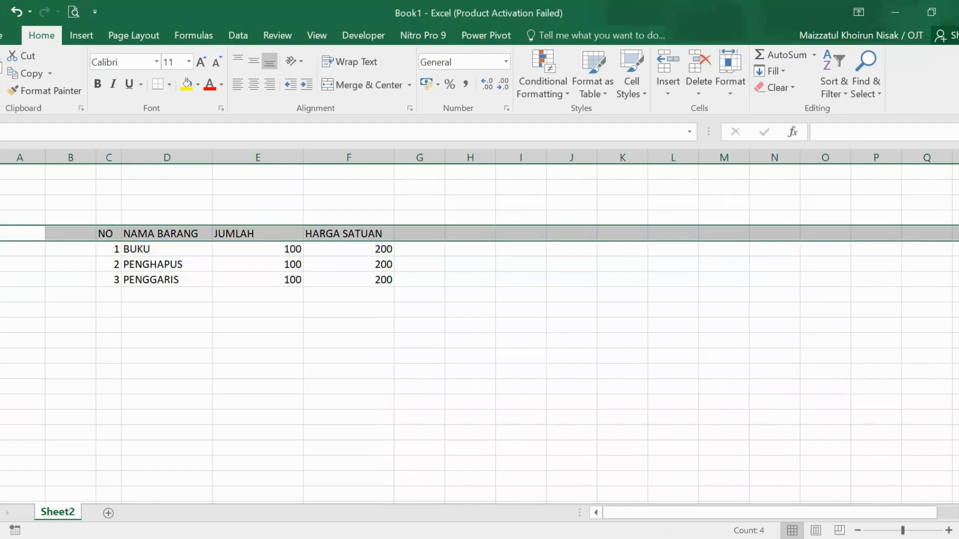
drag(0, 234, 0, 280)
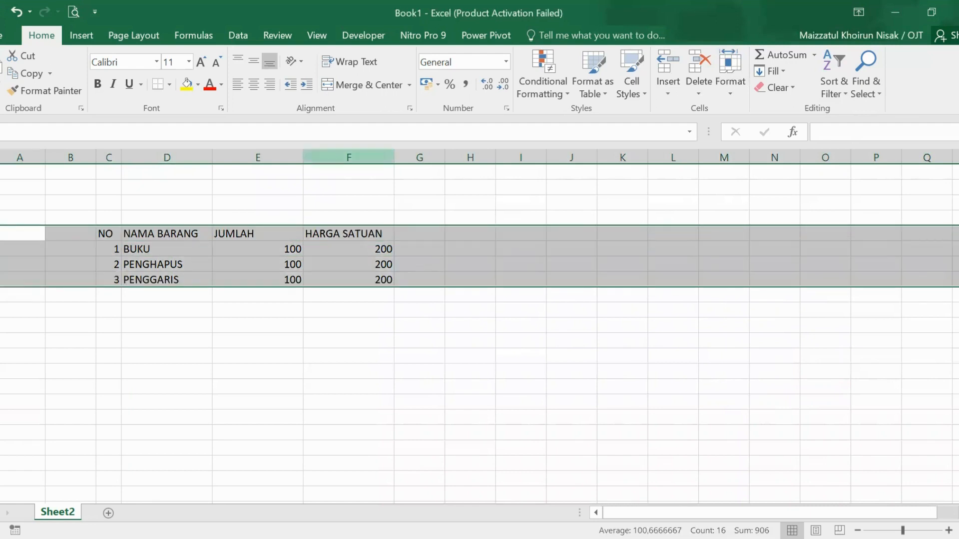
key(alt+h)
key(o)
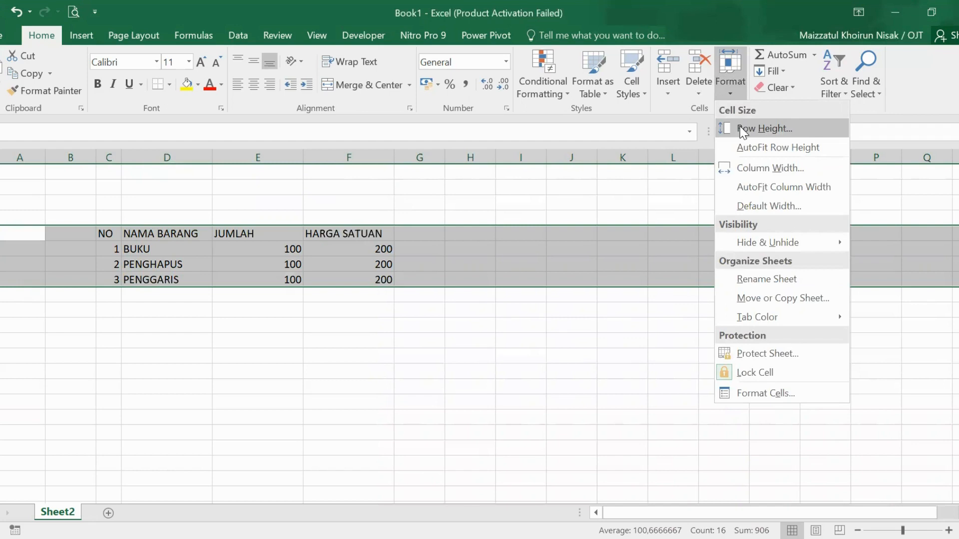
click(764, 129)
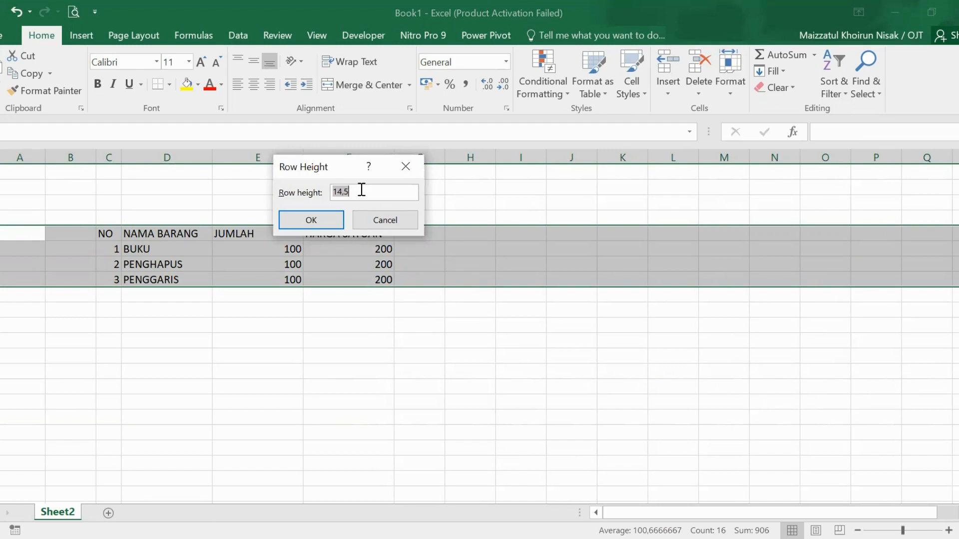
key(BackSpace)
text(20)
click(313, 218)
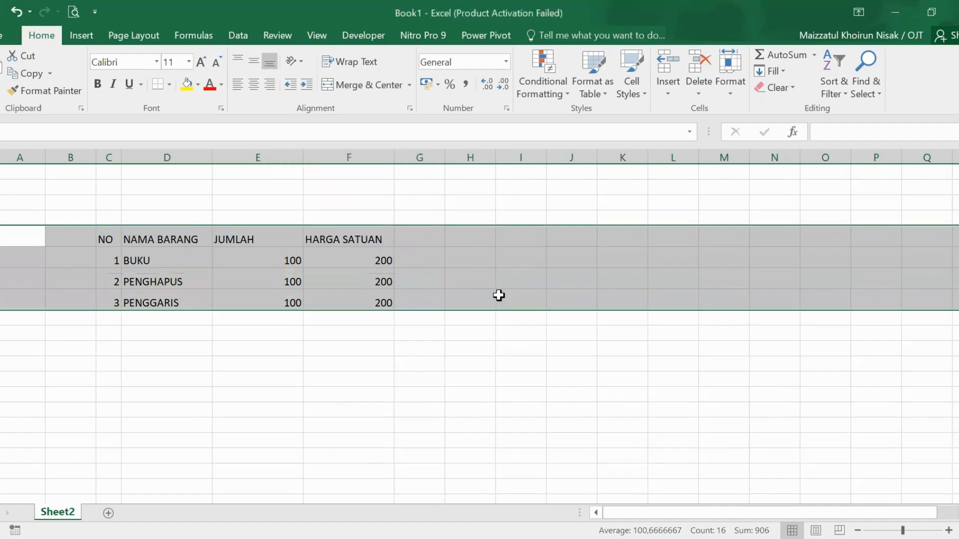
click(498, 295)
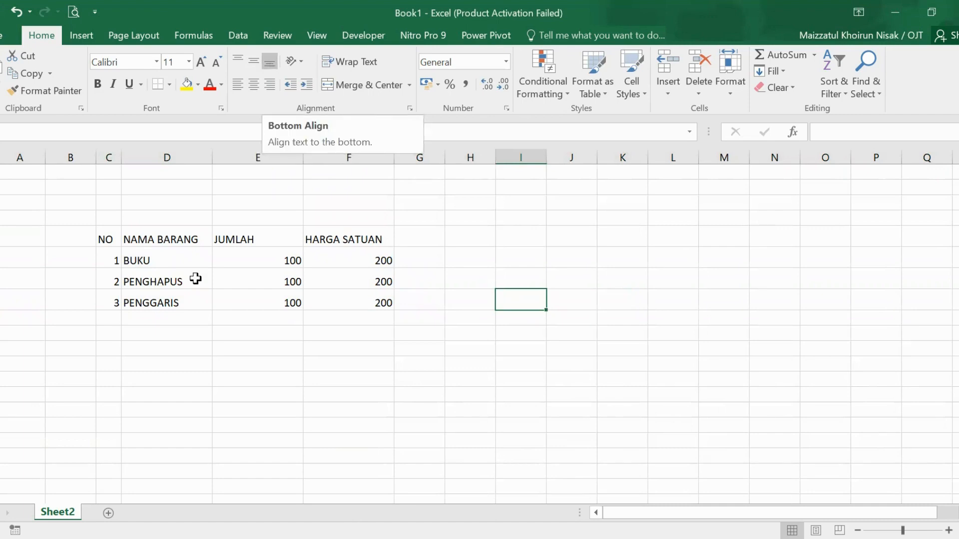
Step: Center the header row from NO to HARGA SATUAN horizontally and vertically, and make its text bold
click(235, 328)
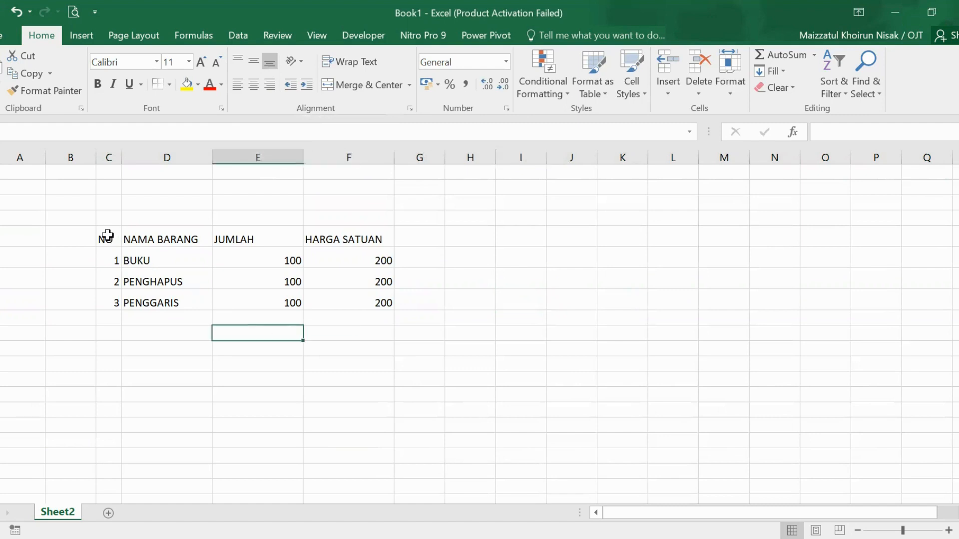
drag(105, 238, 331, 240)
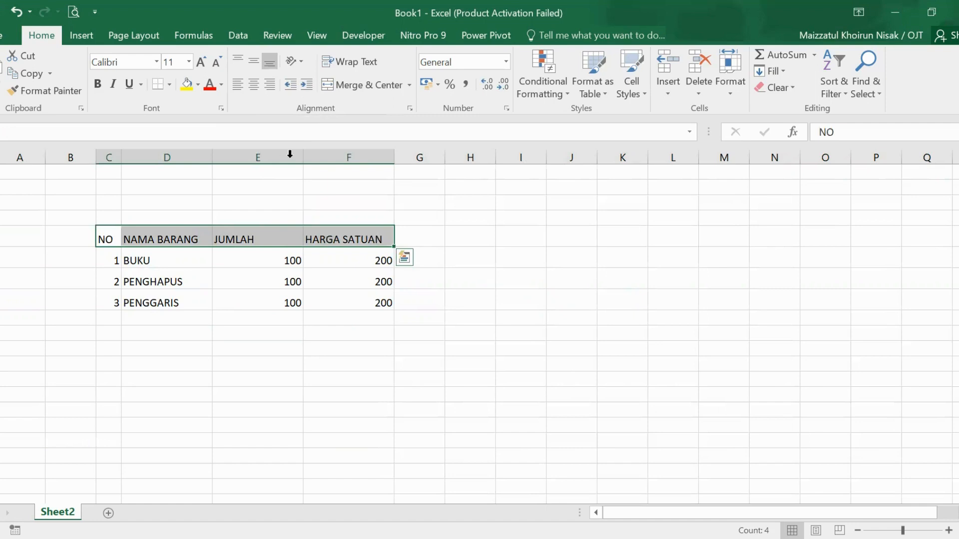
click(252, 85)
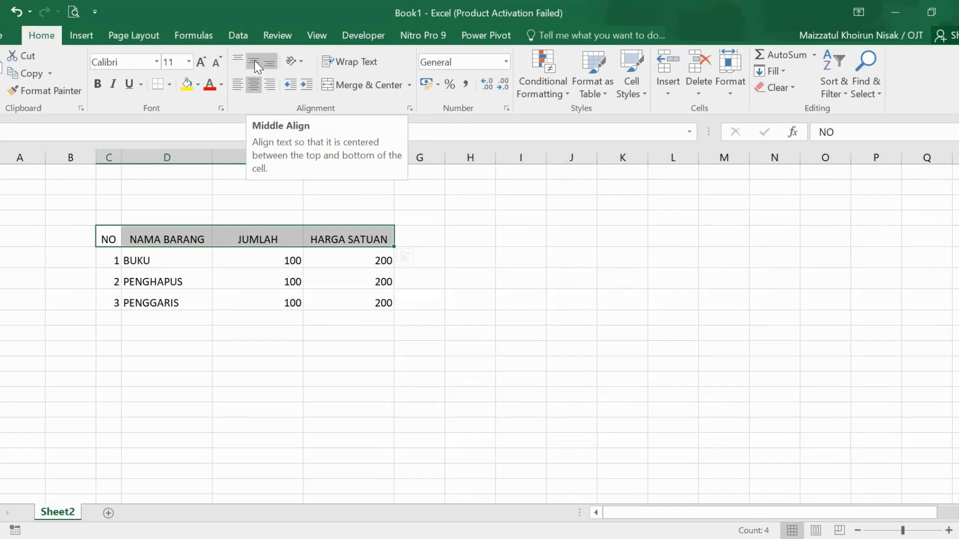
click(254, 62)
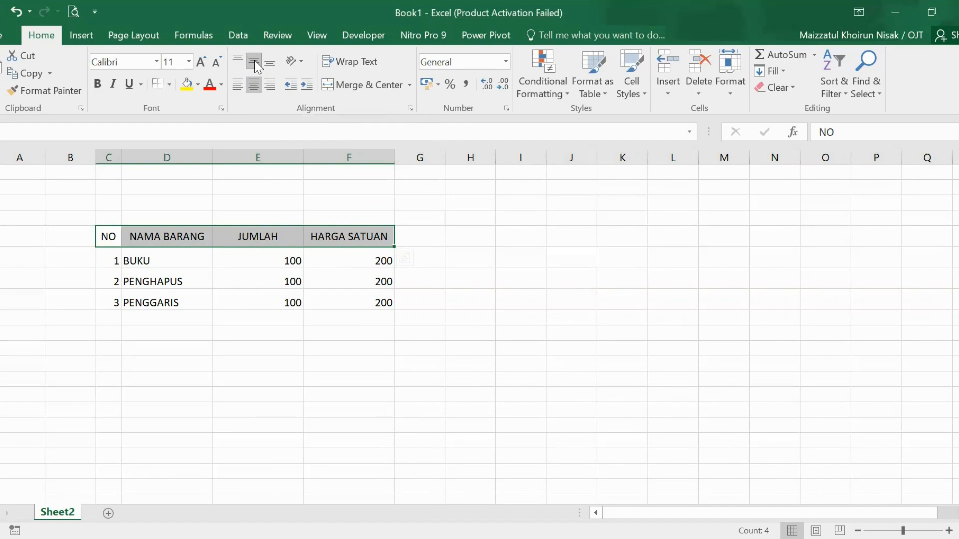
click(96, 83)
click(96, 83)
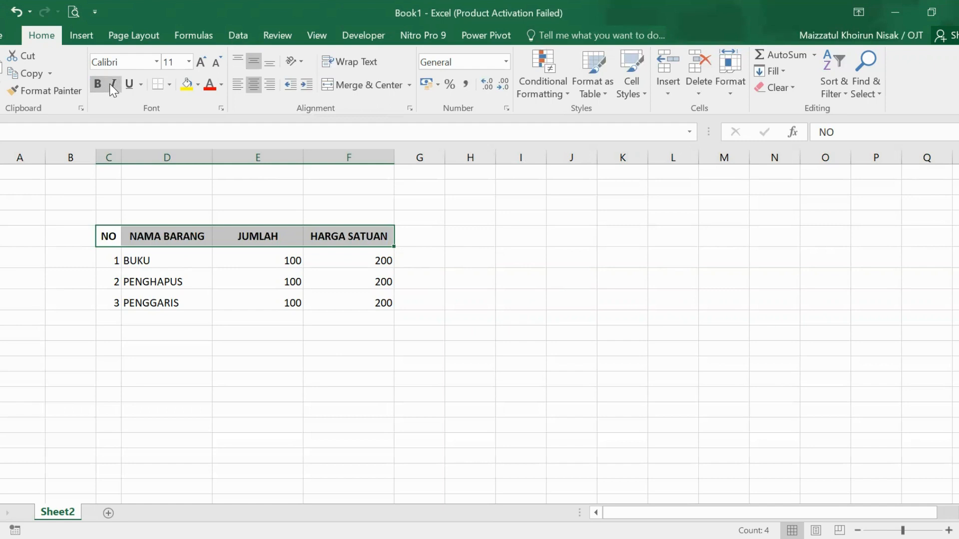
Step: Try italic and underline on the header row text, and return it to bold only
click(113, 84)
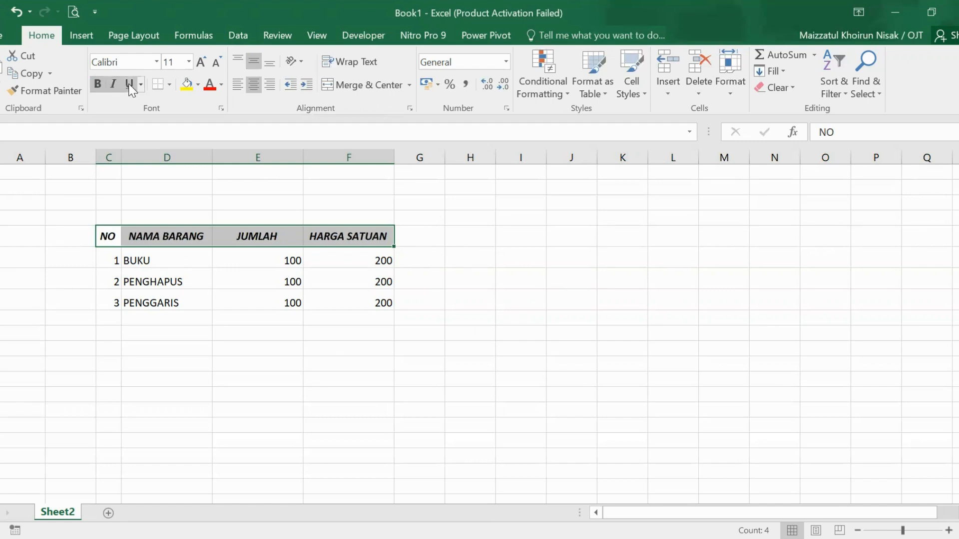
click(129, 84)
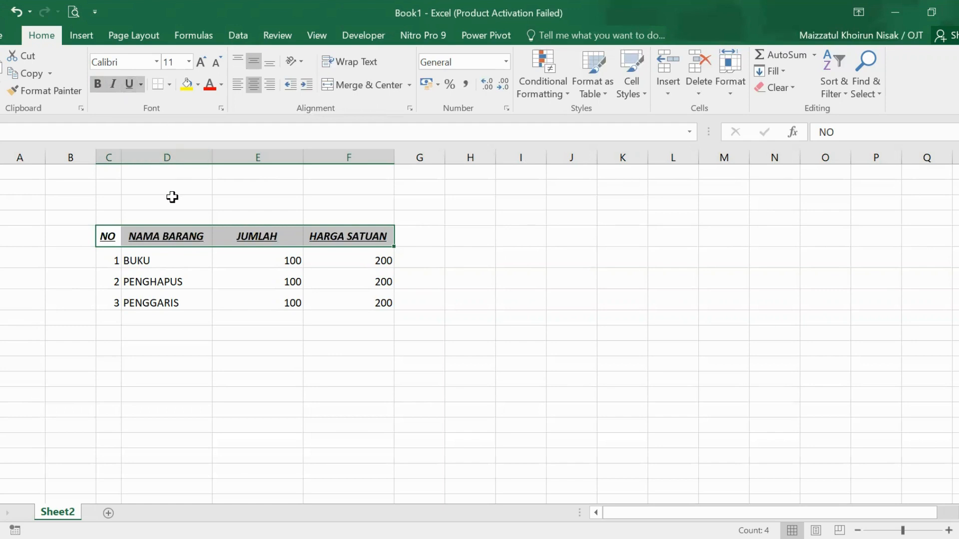
click(129, 84)
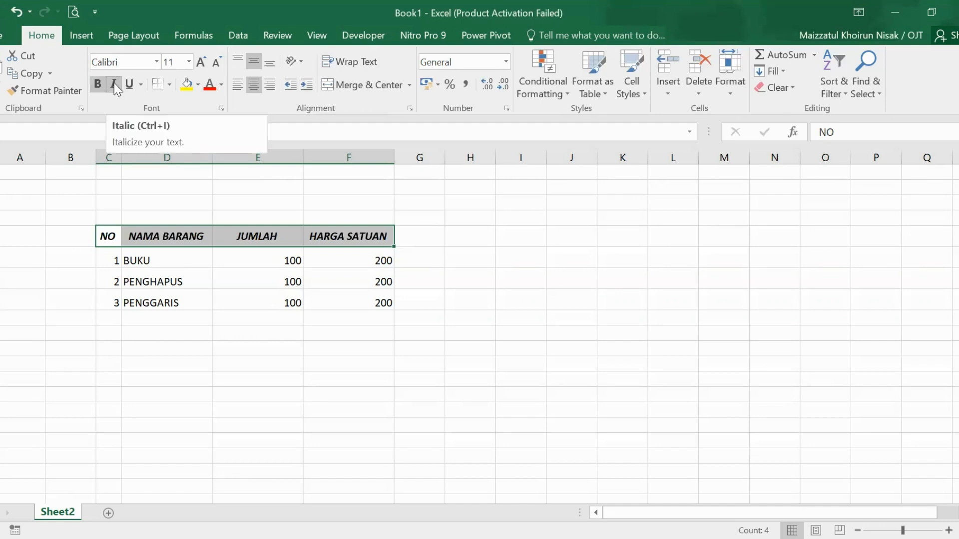
click(113, 83)
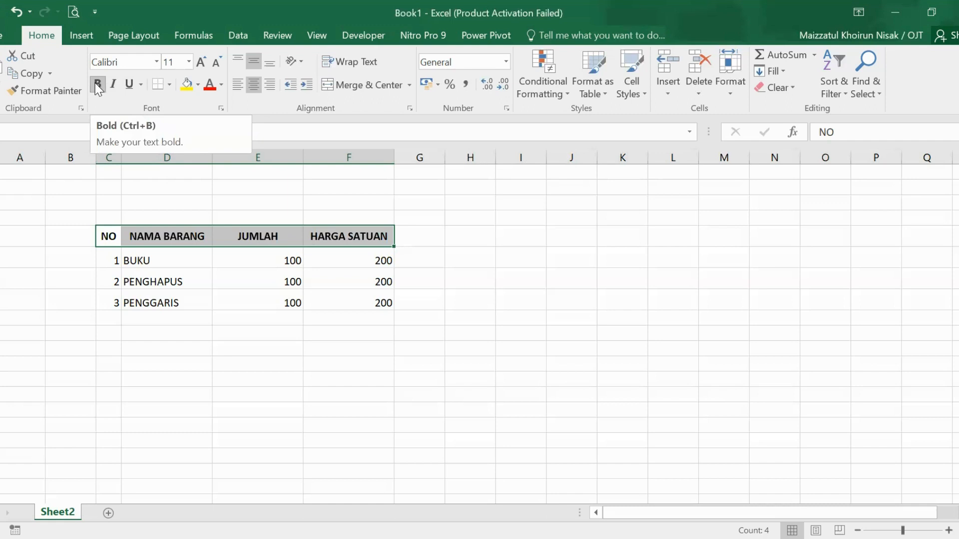
click(98, 86)
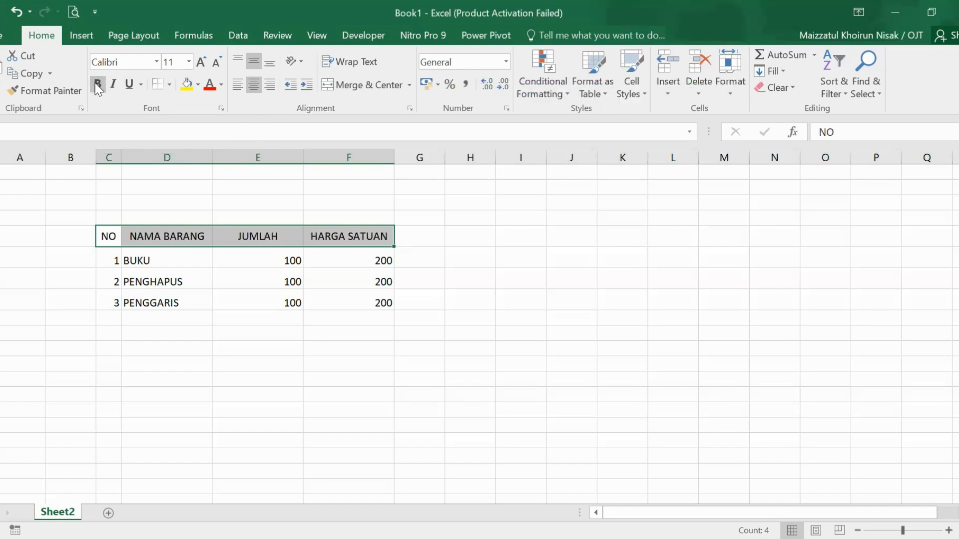
click(97, 87)
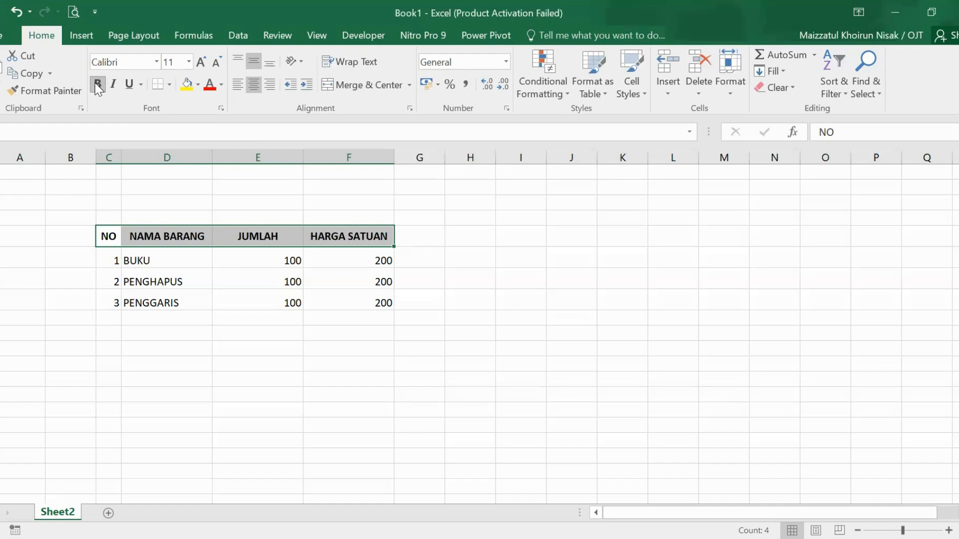
Step: Fill the header row with the lightest blue theme color and color its text dark gold
click(198, 86)
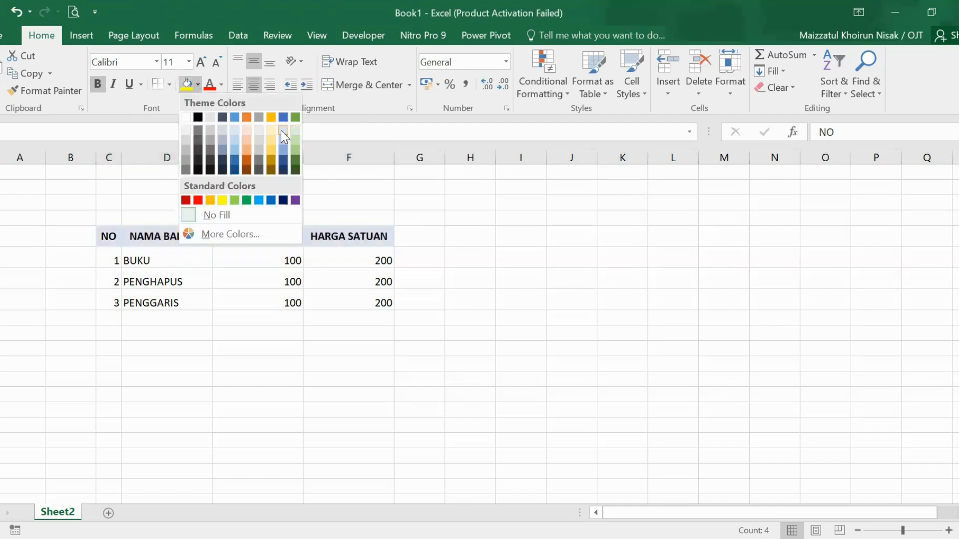
click(282, 131)
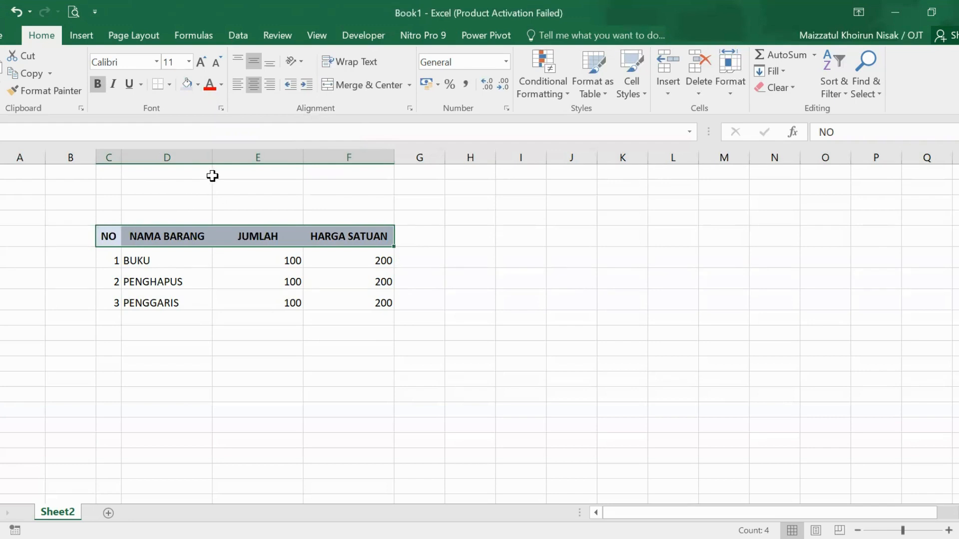
click(222, 85)
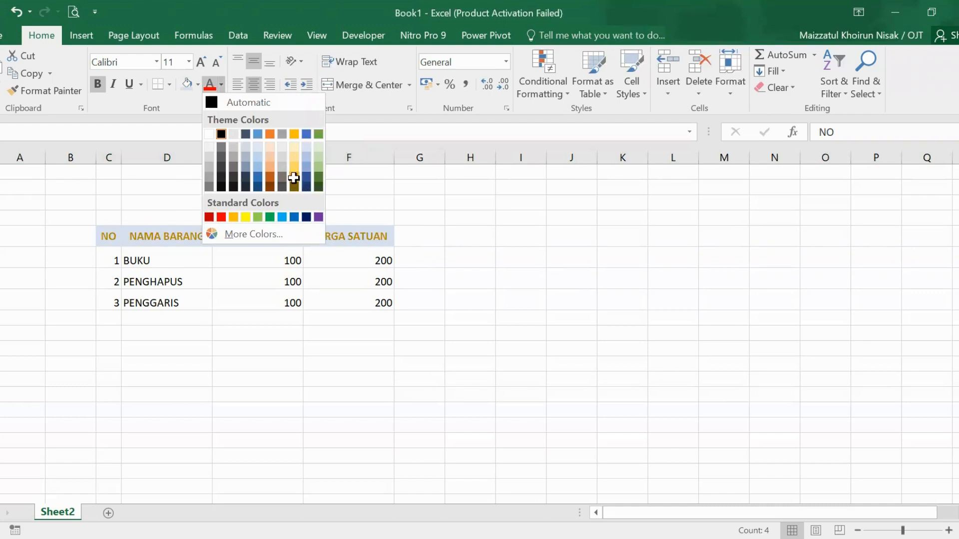
click(293, 178)
click(510, 273)
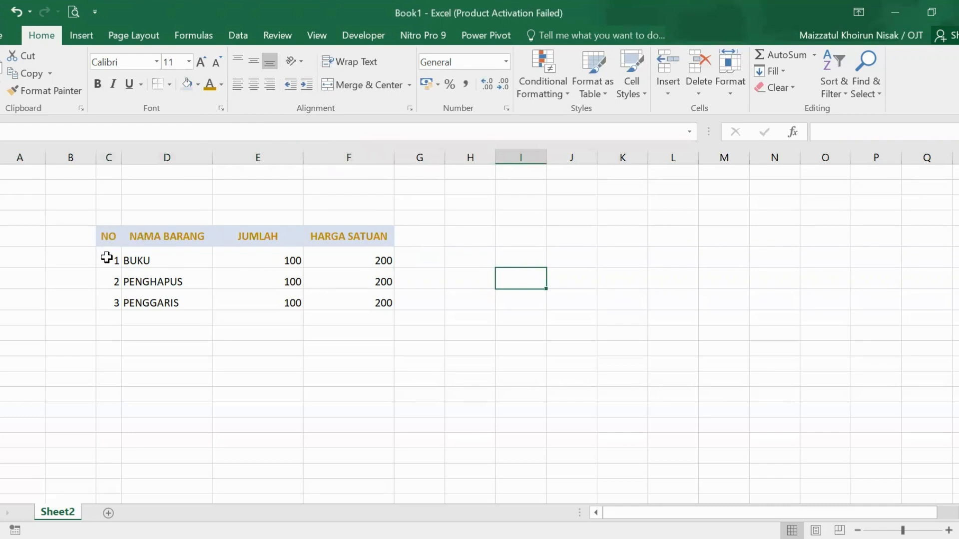
Step: Center the item numbers in the NO column and the values under JUMLAH and HARGA SATUAN horizontally
drag(107, 258, 107, 301)
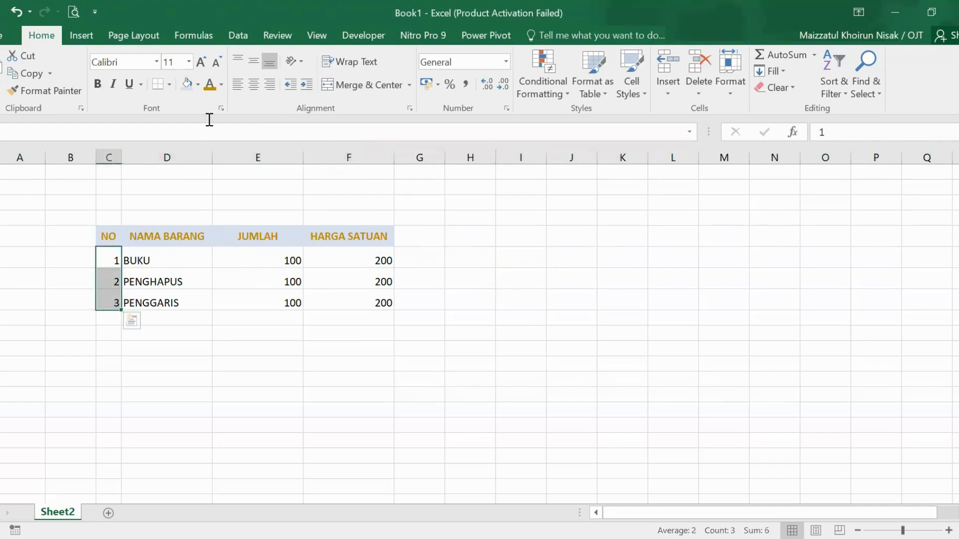
click(253, 85)
drag(252, 257, 349, 298)
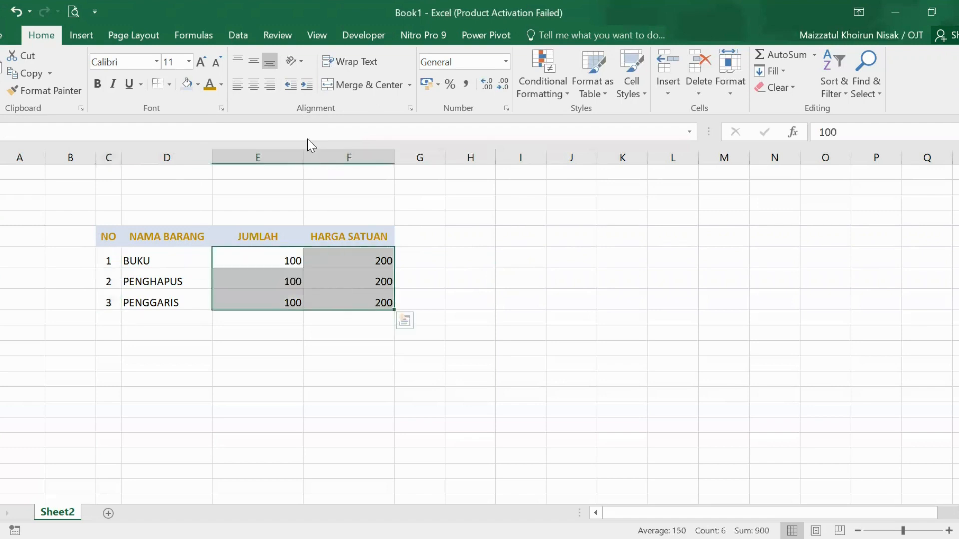
click(253, 82)
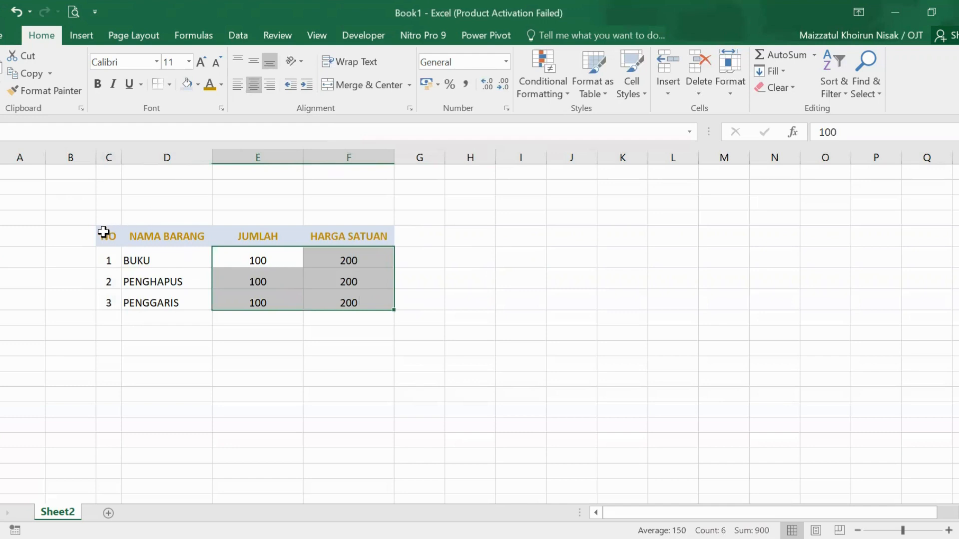
Step: Apply all borders to the whole item table, from the NO header to the last HARGA SATUAN value
drag(103, 232, 353, 298)
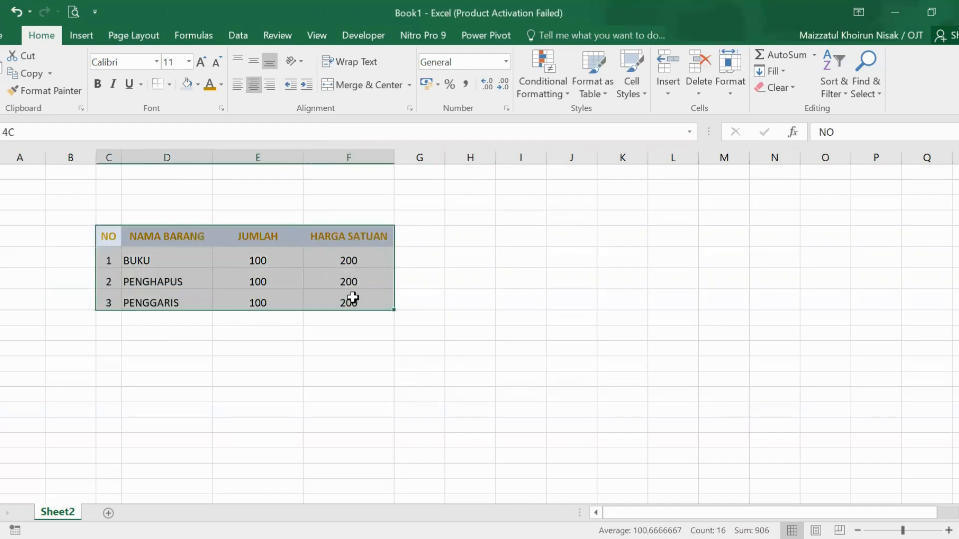
click(171, 85)
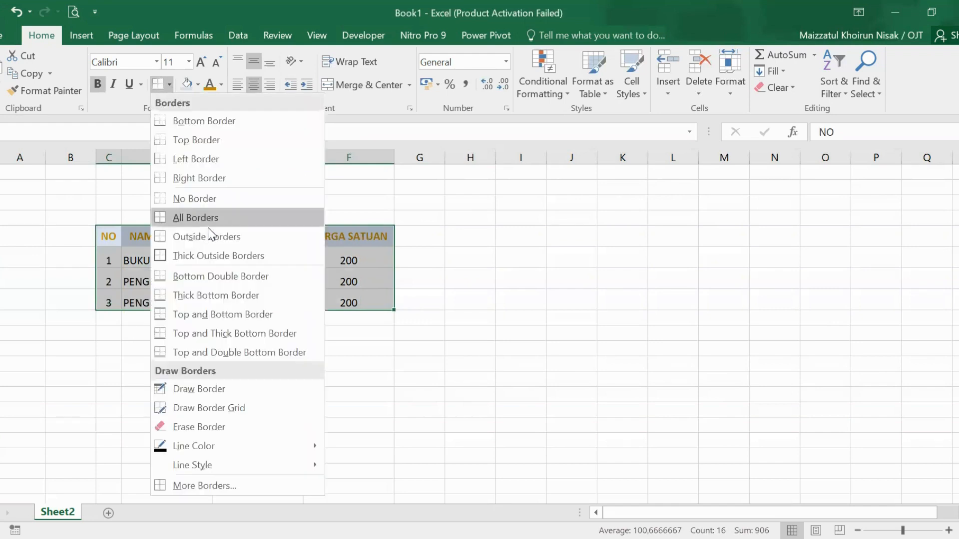
click(199, 221)
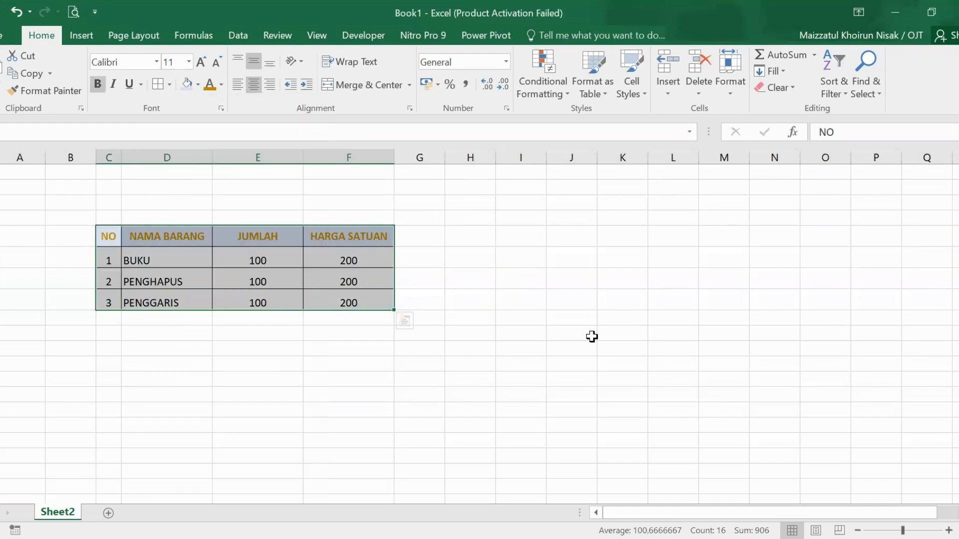
click(591, 336)
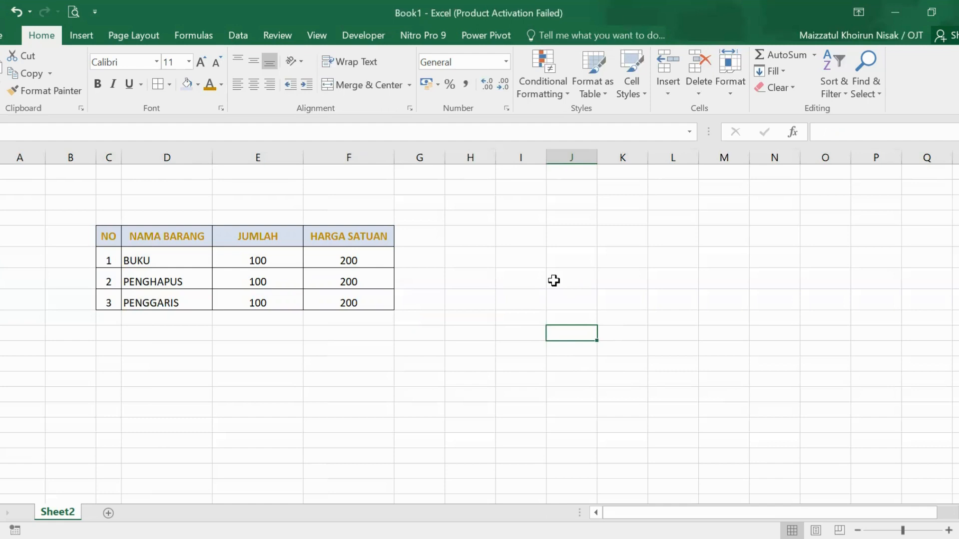
Step: Copy the HARGA SATUAN header cell and paste it into column H of the same row
click(368, 234)
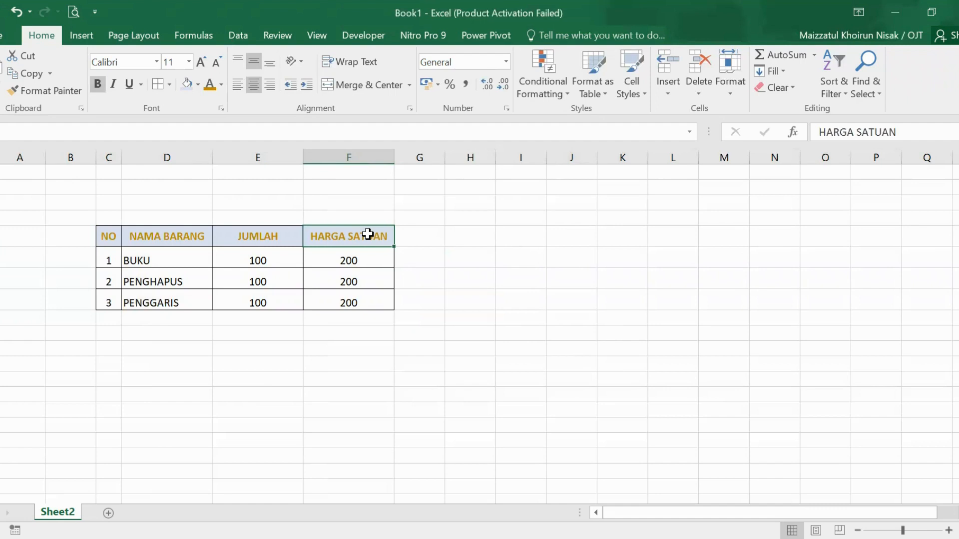
right_click(370, 240)
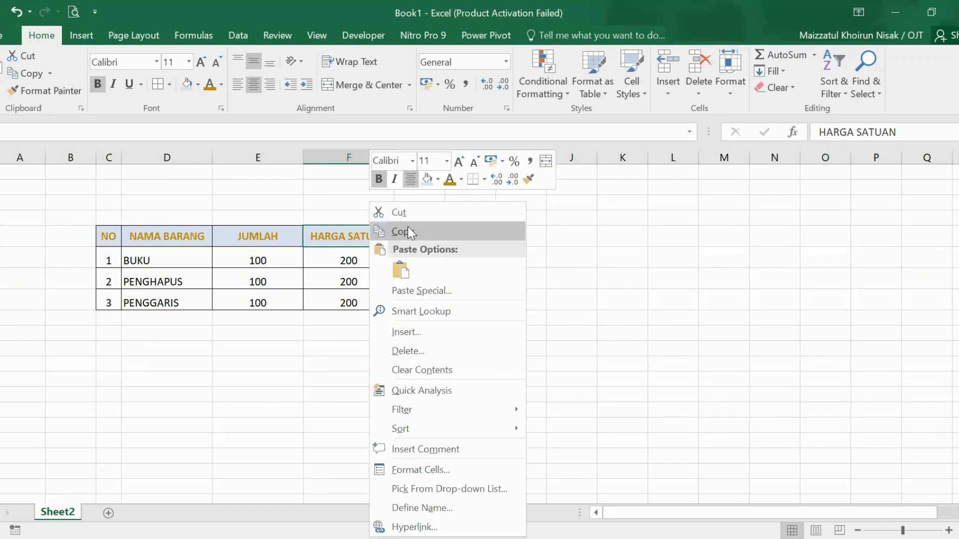
click(407, 229)
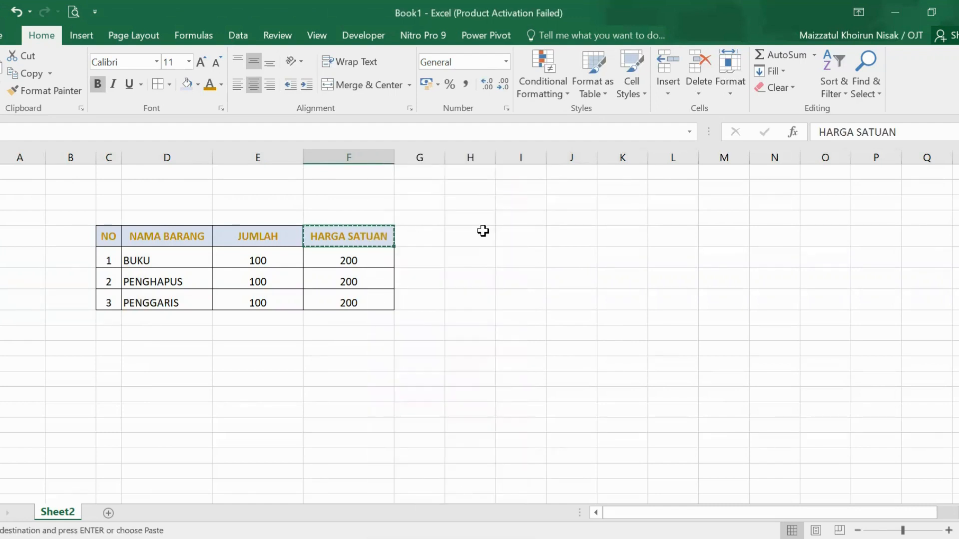
click(483, 230)
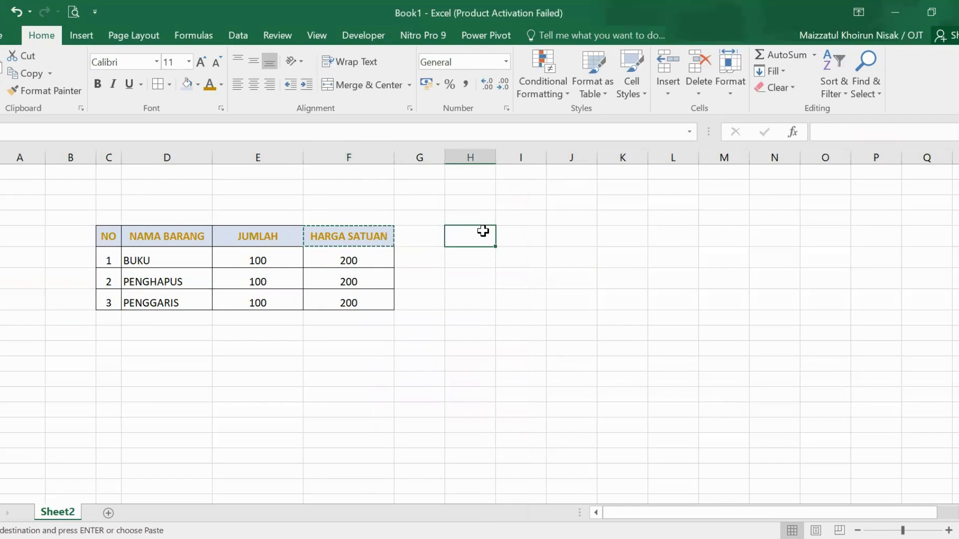
right_click(485, 234)
click(515, 270)
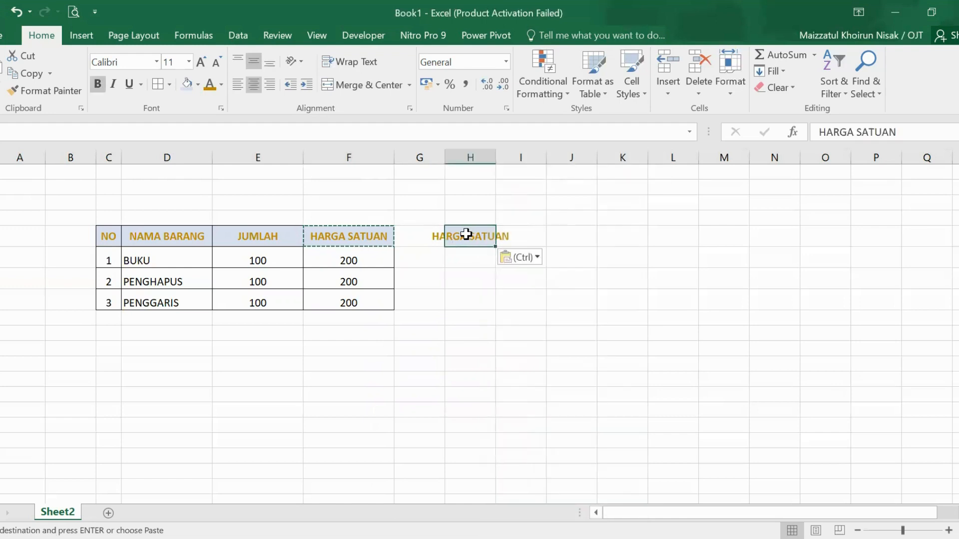
Step: Cut the HARGA SATUAN value of the PENGHAPUS row and paste it into column H of the same row
click(380, 281)
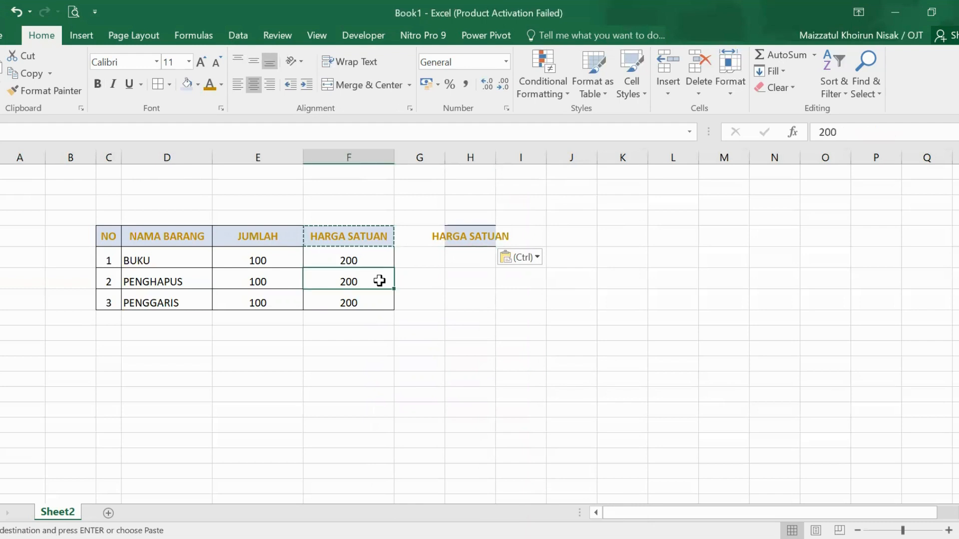
right_click(382, 283)
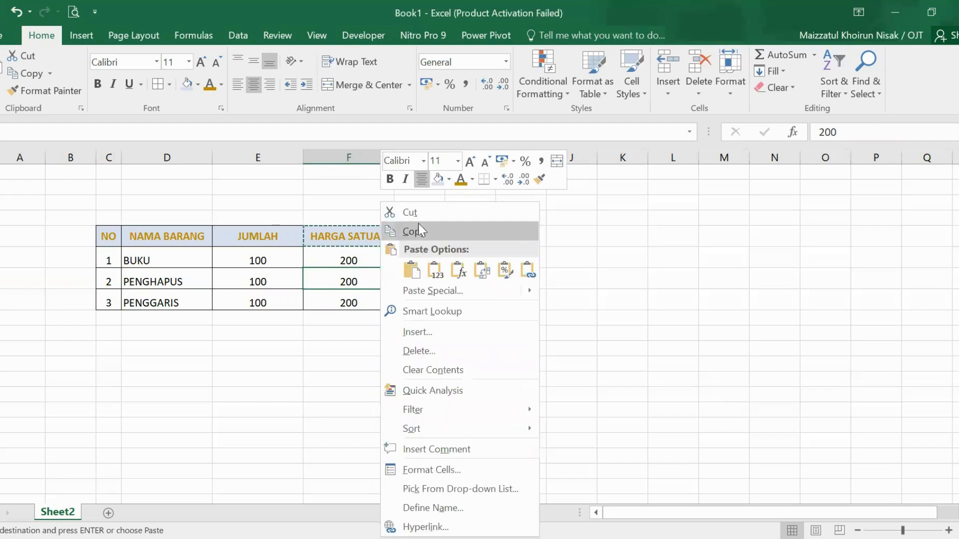
click(415, 213)
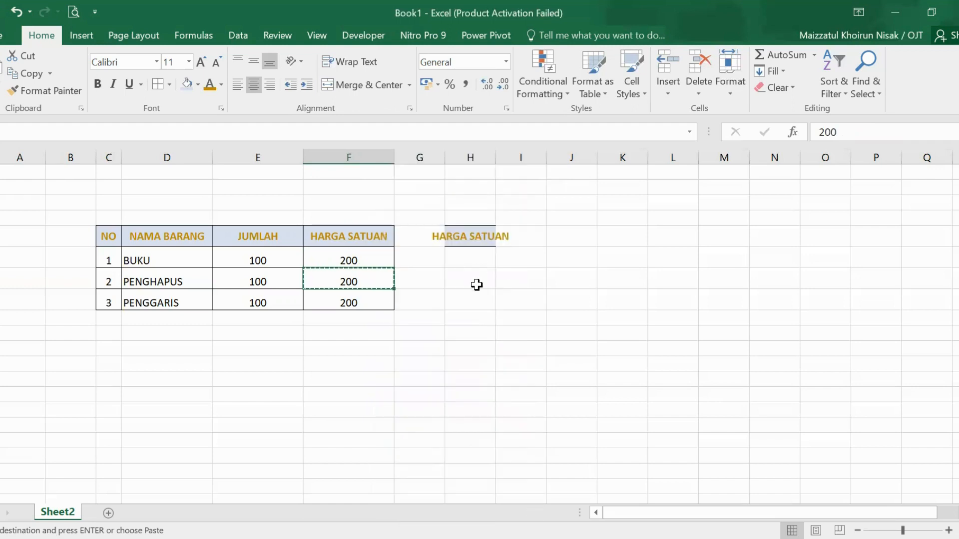
click(468, 283)
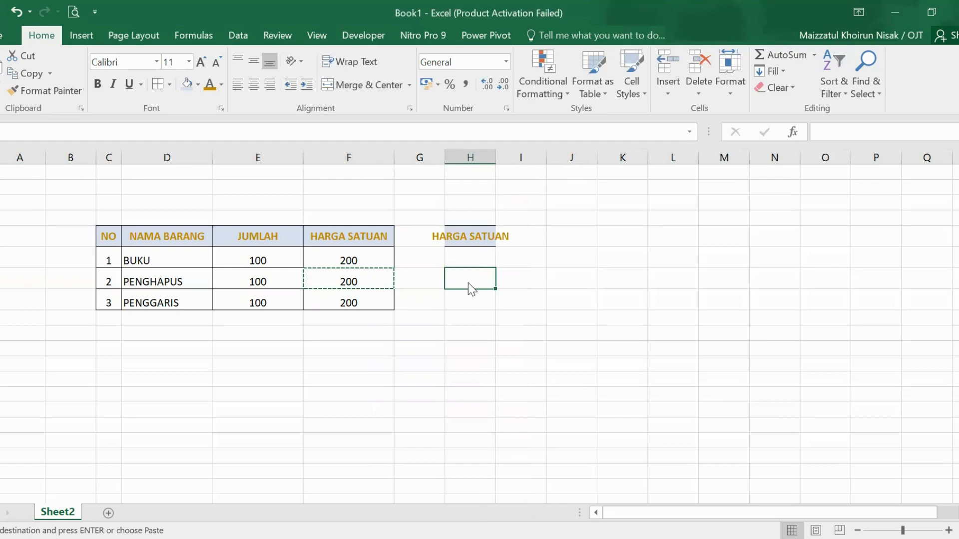
right_click(468, 283)
click(497, 273)
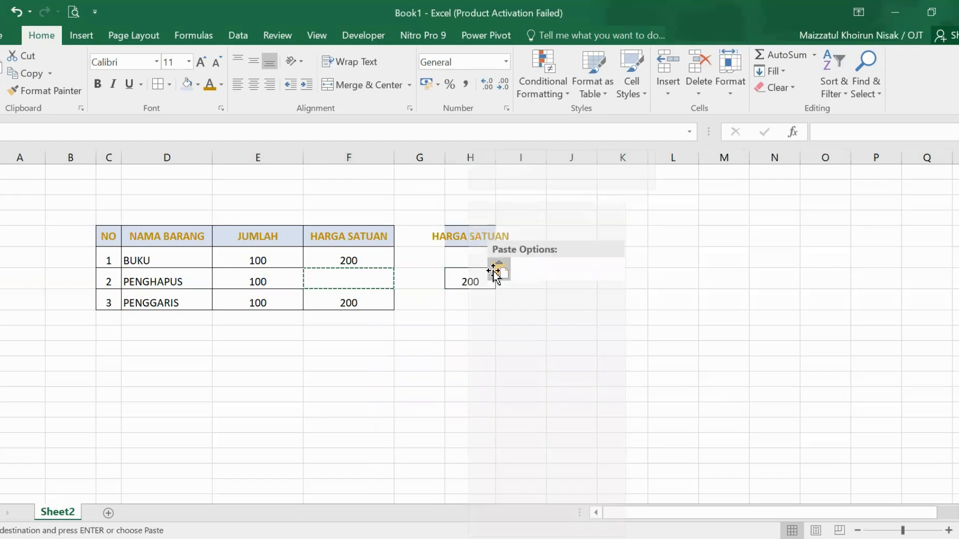
click(584, 284)
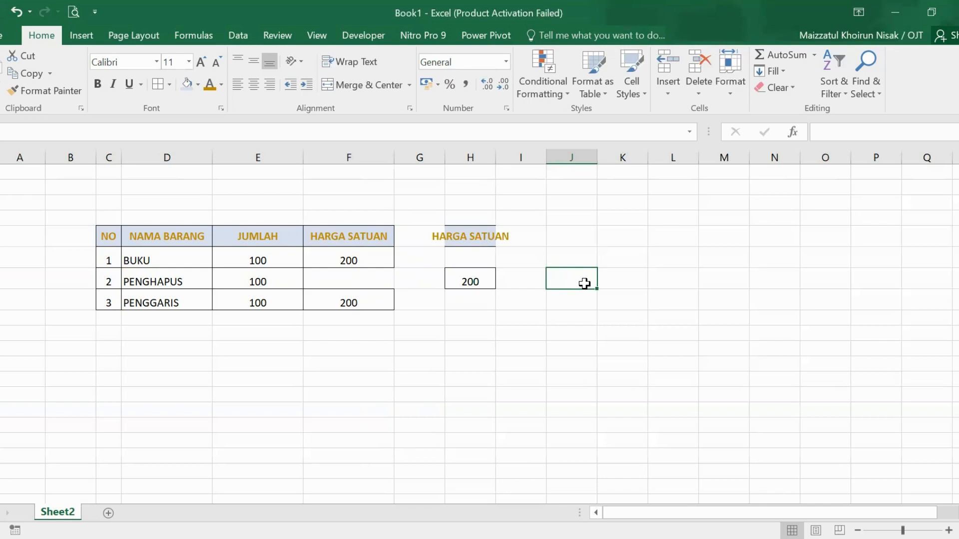
Step: Copy the HARGA SATUAN header cell of the item table and paste it into column J of the same row
click(364, 237)
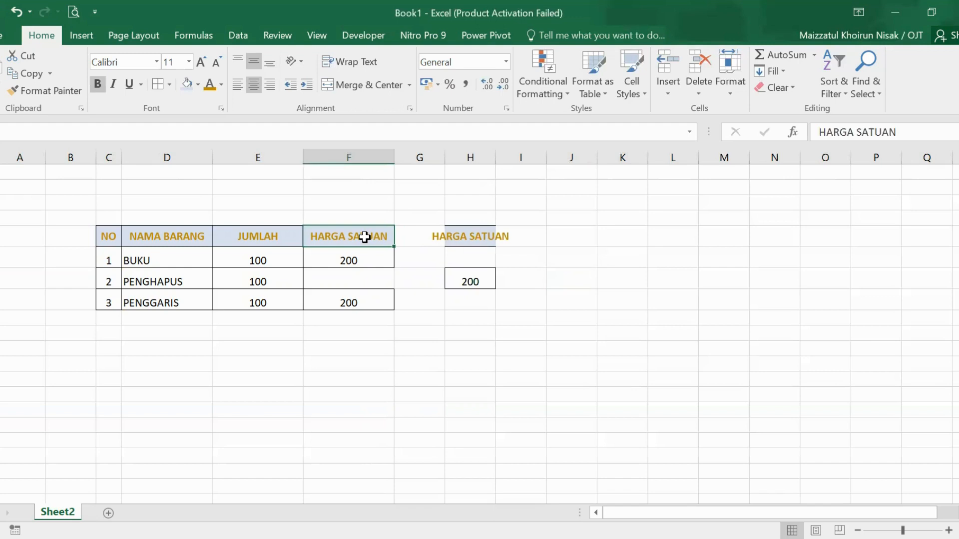
key(ctrl+c)
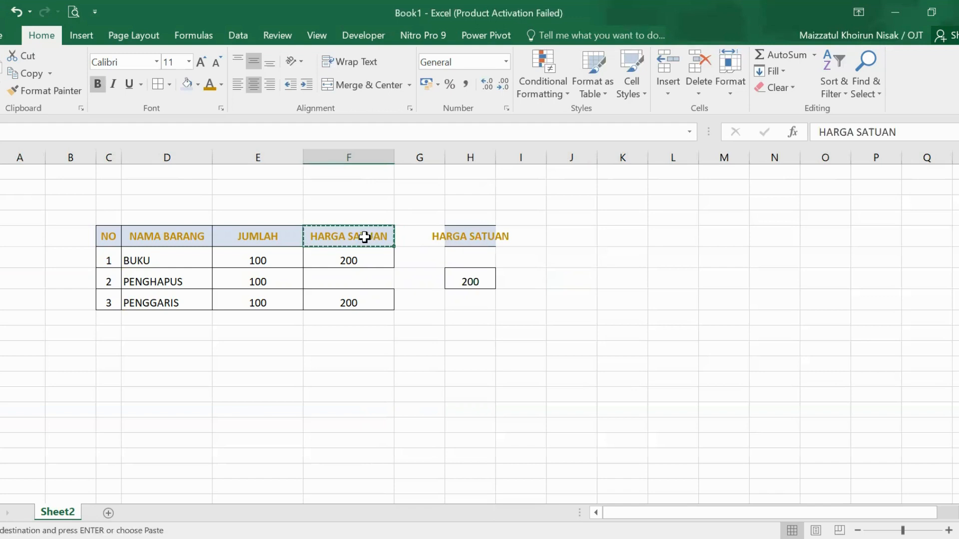
click(571, 228)
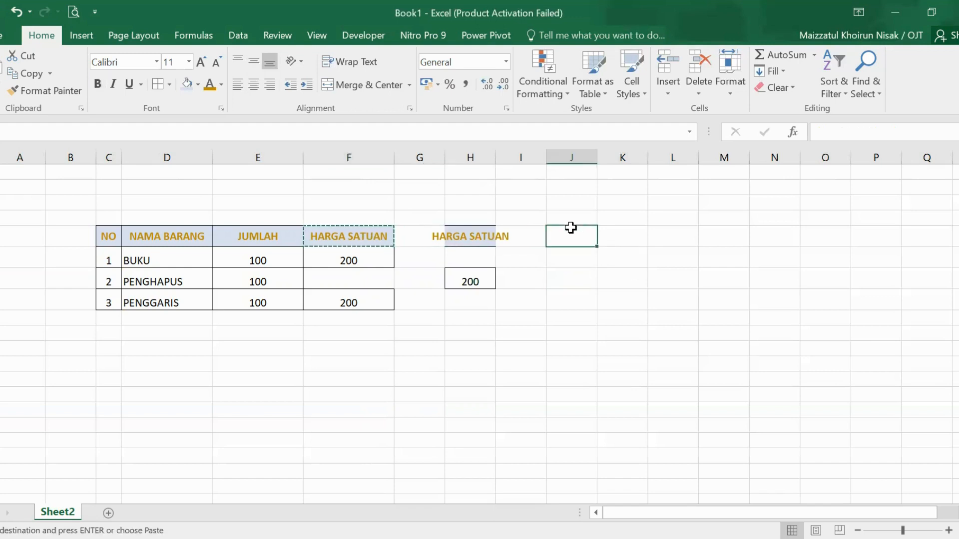
key(ctrl+v)
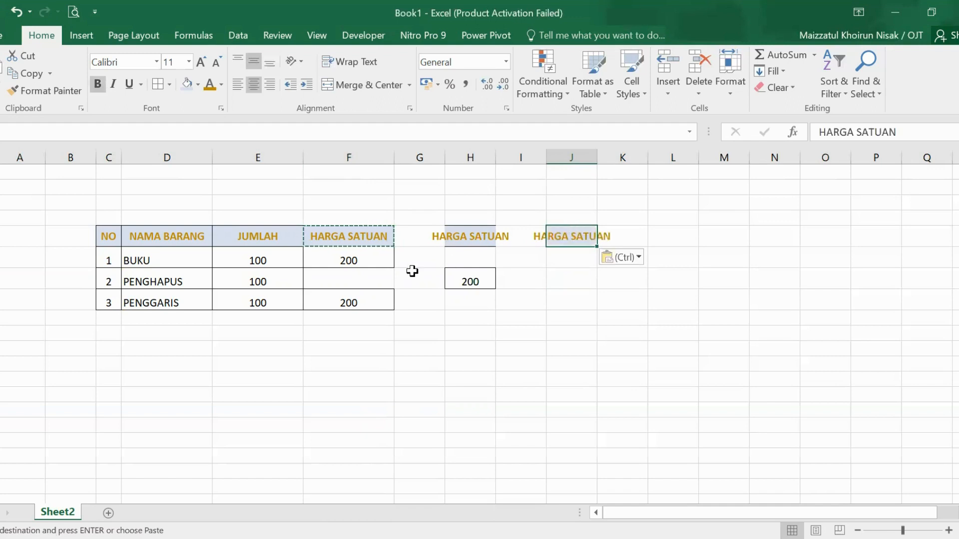
Step: Cut the HARGA SATUAN value of the PENGGARIS row and paste it into column J of the same row
click(363, 299)
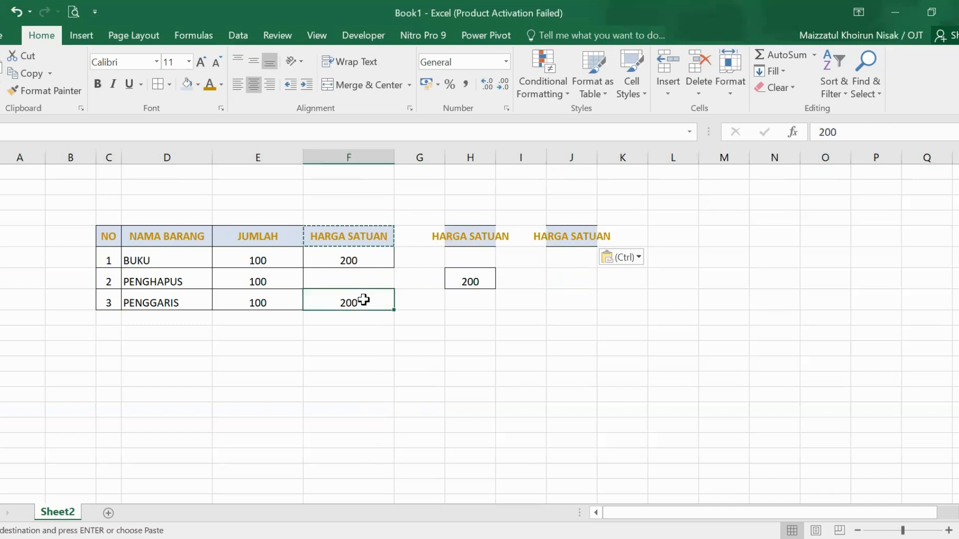
key(ctrl+c)
click(576, 300)
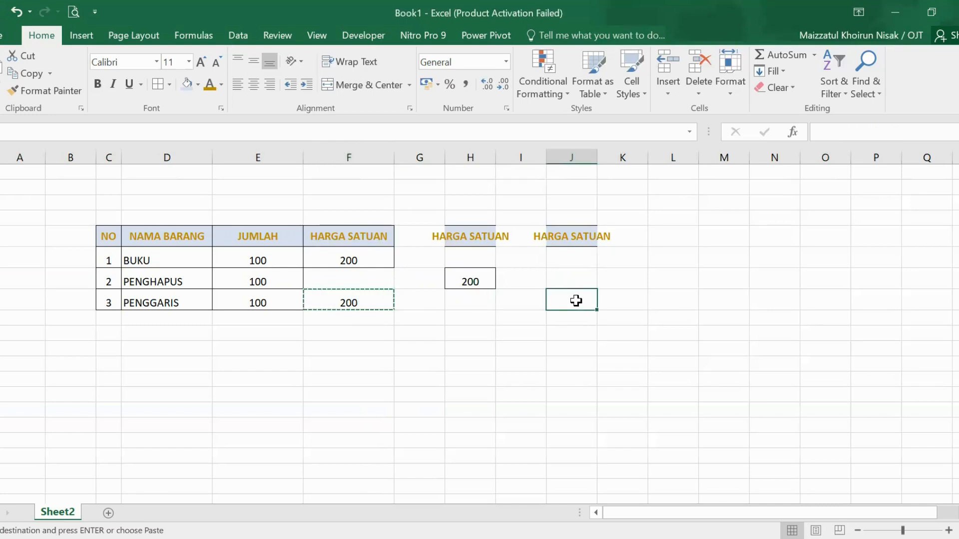
key(ctrl+v)
click(686, 349)
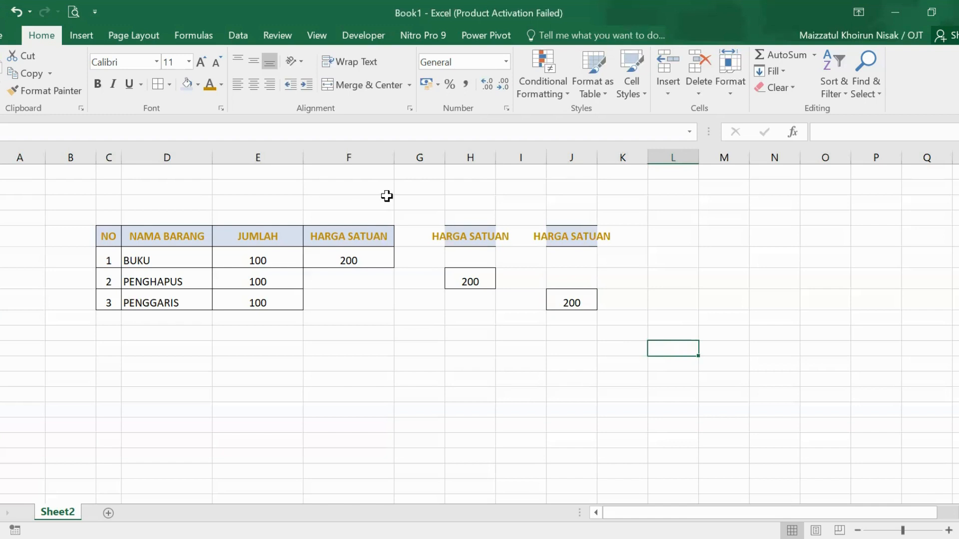
Step: Start saving the workbook under a new name and browse to the 2. Kuliah folder on drive OS (C:)
click(2, 37)
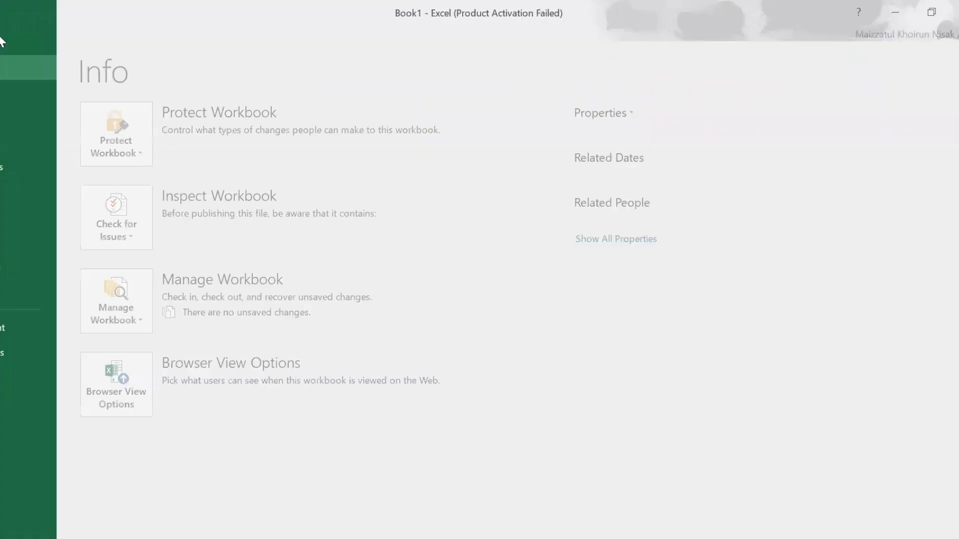
click(17, 146)
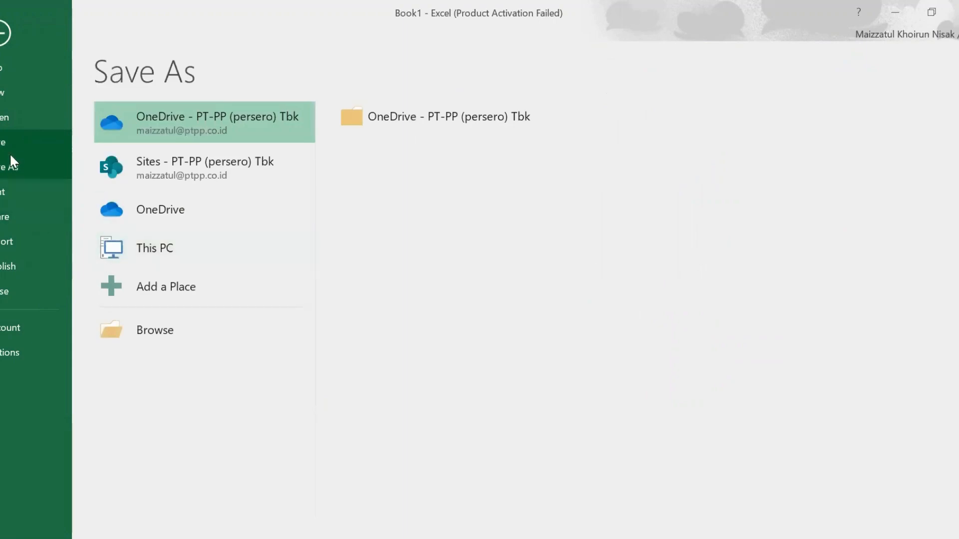
click(168, 328)
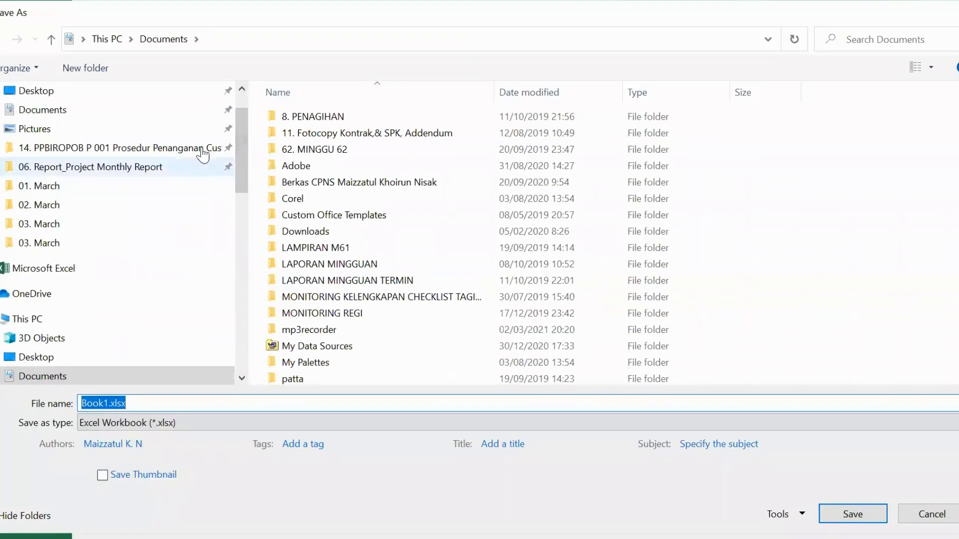
click(114, 313)
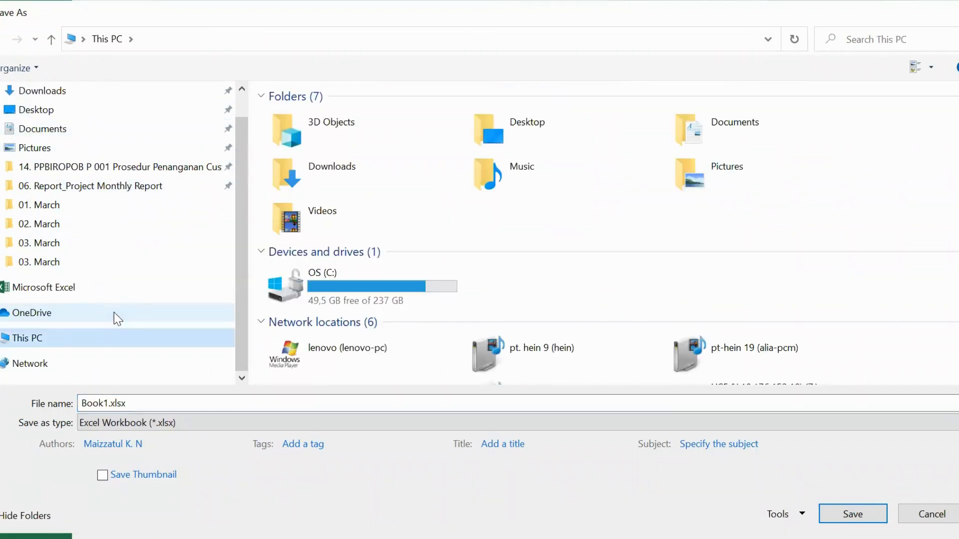
click(388, 288)
double_click(382, 280)
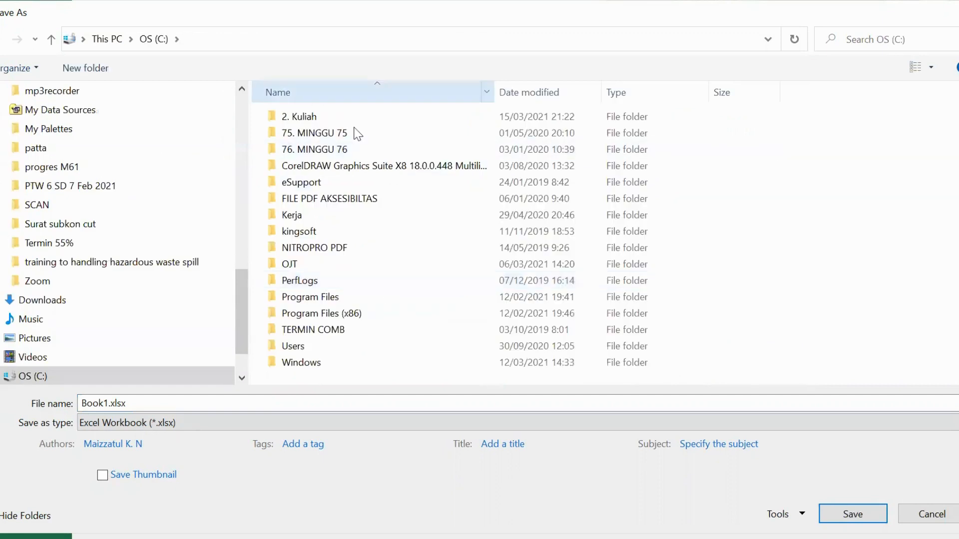
click(342, 110)
double_click(342, 110)
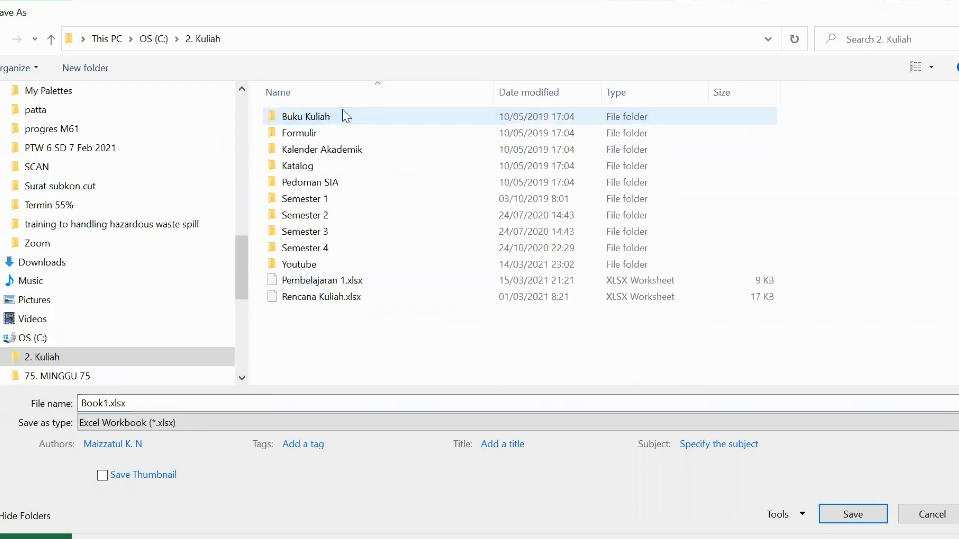
Step: Name the file Belajar 1 and save it as an Excel workbook in the 2. Kuliah folder
click(155, 406)
text(Belajar)
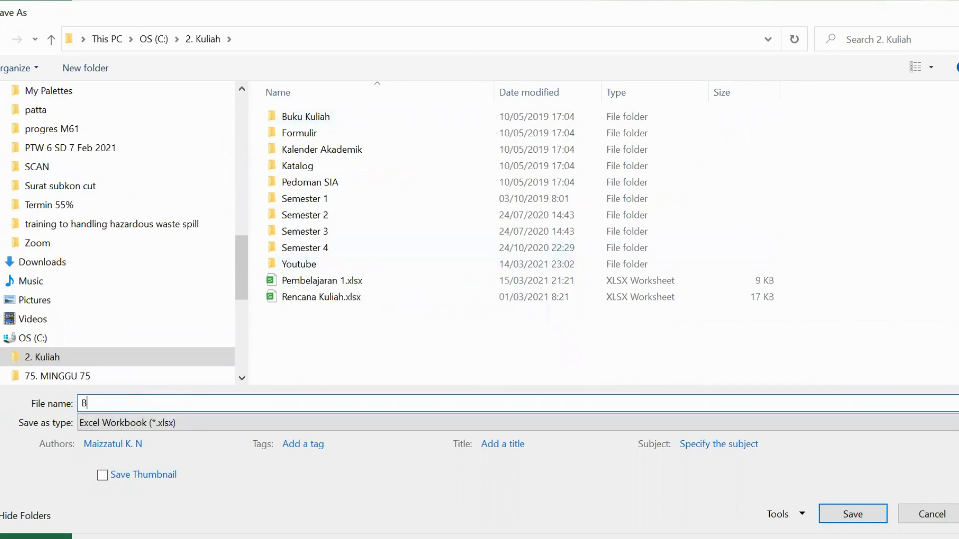
text( 1)
click(832, 512)
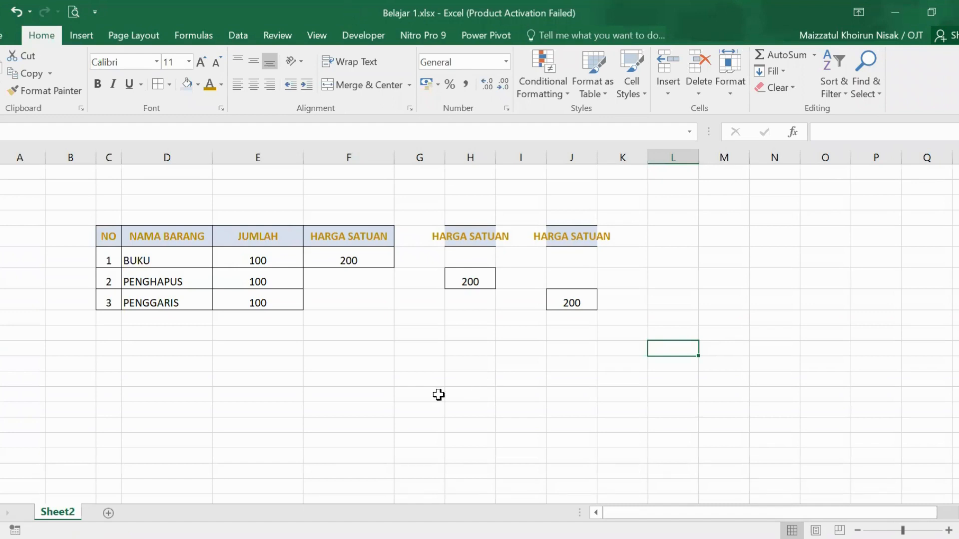
Step: Enter the sample text hhh;;;;; in an empty column G cell several rows below the item table
click(419, 400)
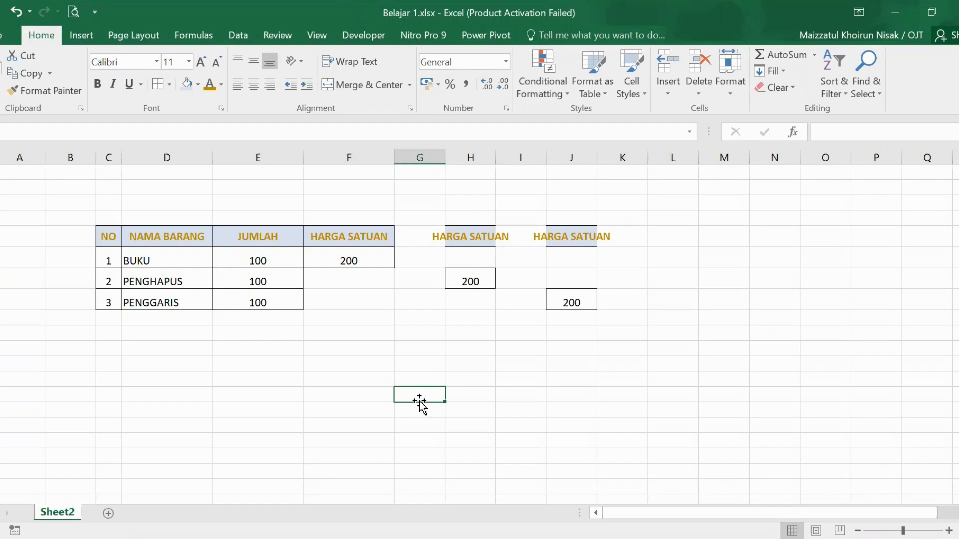
text(hhh;;;;;)
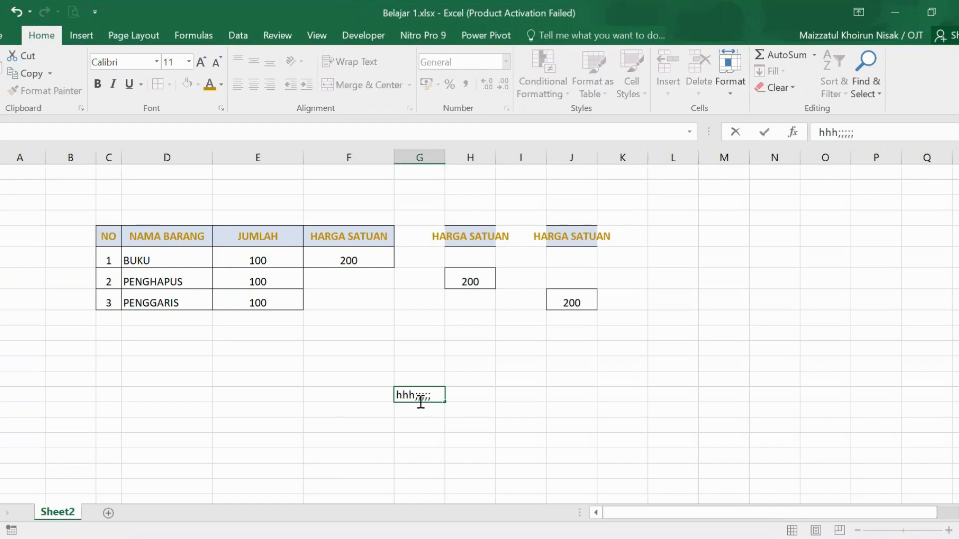
click(264, 407)
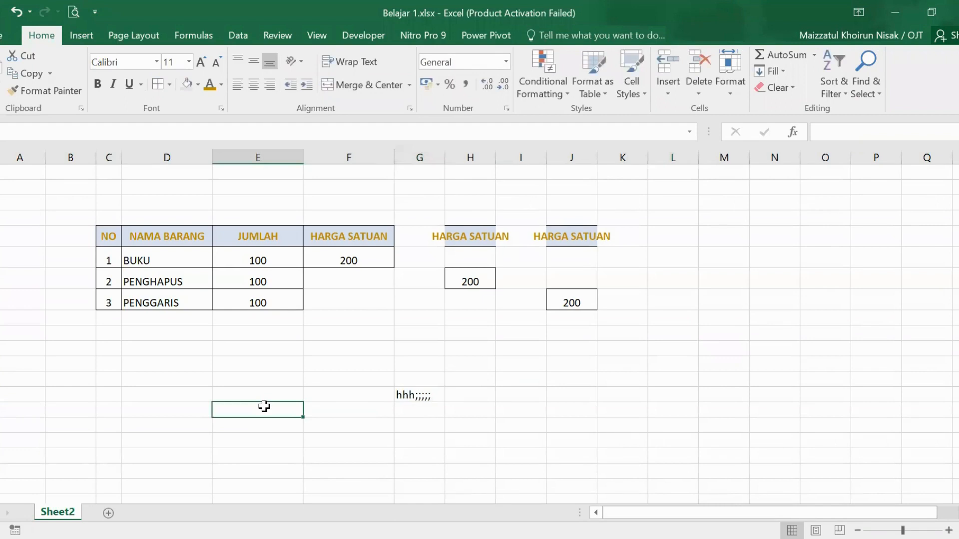